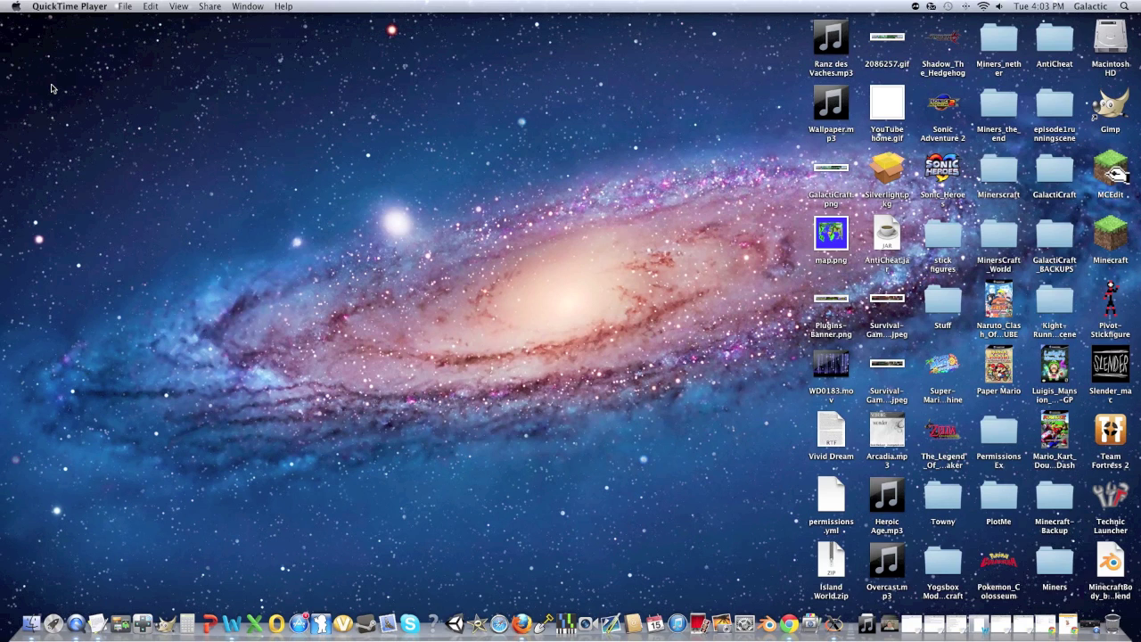
Restore the minimised browser window showing the WineBottler website and move it clear of the desktop icons.
{"action": "left_click_drag", "start_coordinate": [385, 56], "coordinate": [738, 117]}
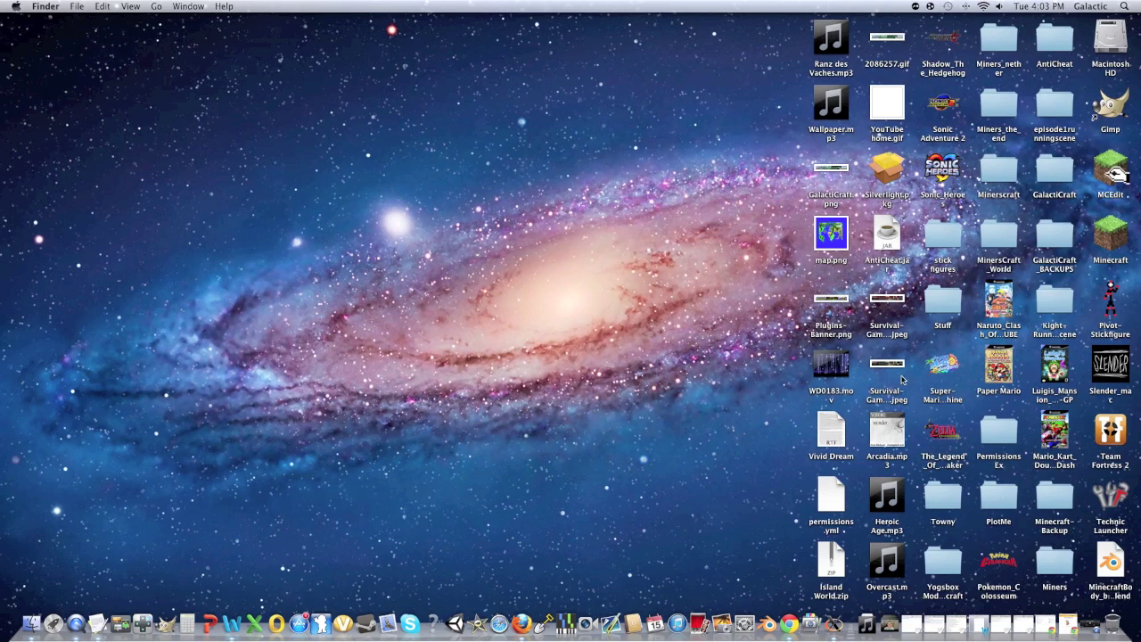
{"action": "left_click", "coordinate": [1065, 625]}
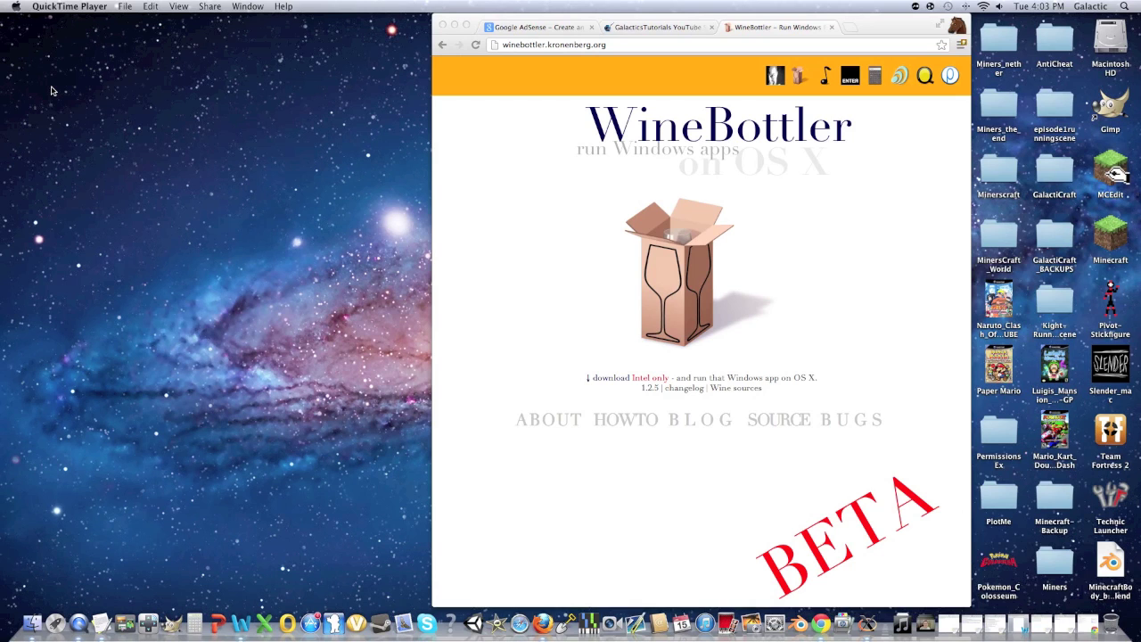
{"action": "left_click", "coordinate": [855, 366]}
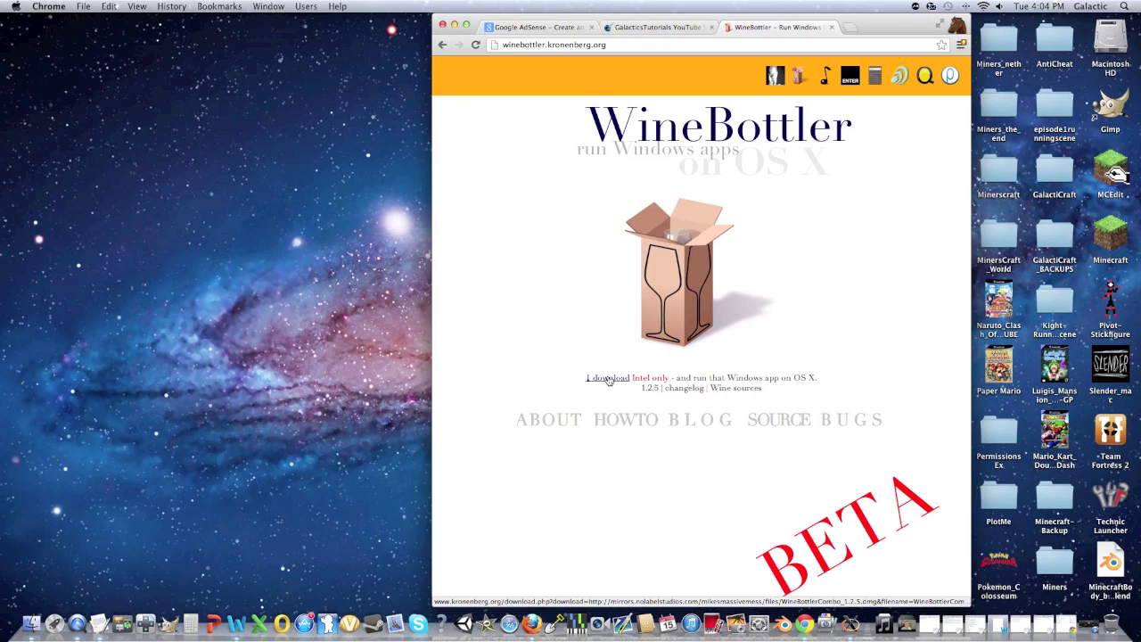
{"action": "left_click_drag", "start_coordinate": [900, 33], "coordinate": [598, 33]}
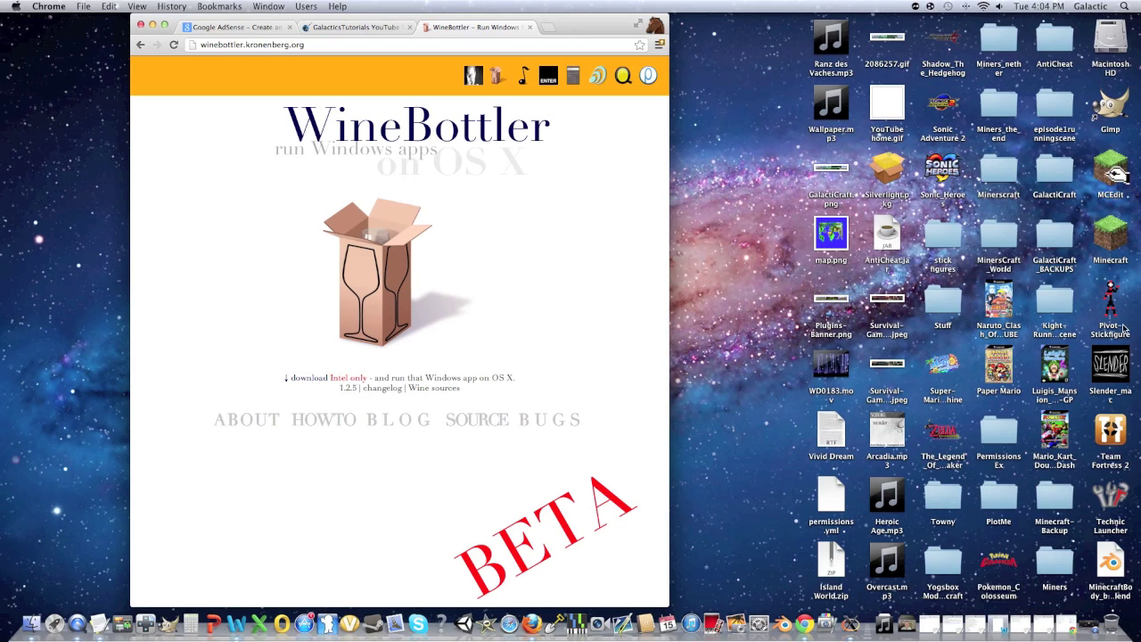
Download WineBottlerCombo_1.2.5.dmg from the WineBottler website.
{"action": "mouse_move", "coordinate": [1119, 303]}
{"action": "left_mouse_down"}
{"action": "mouse_move", "coordinate": [773, 269]}
{"action": "mouse_move", "coordinate": [1110, 304]}
{"action": "left_mouse_up"}
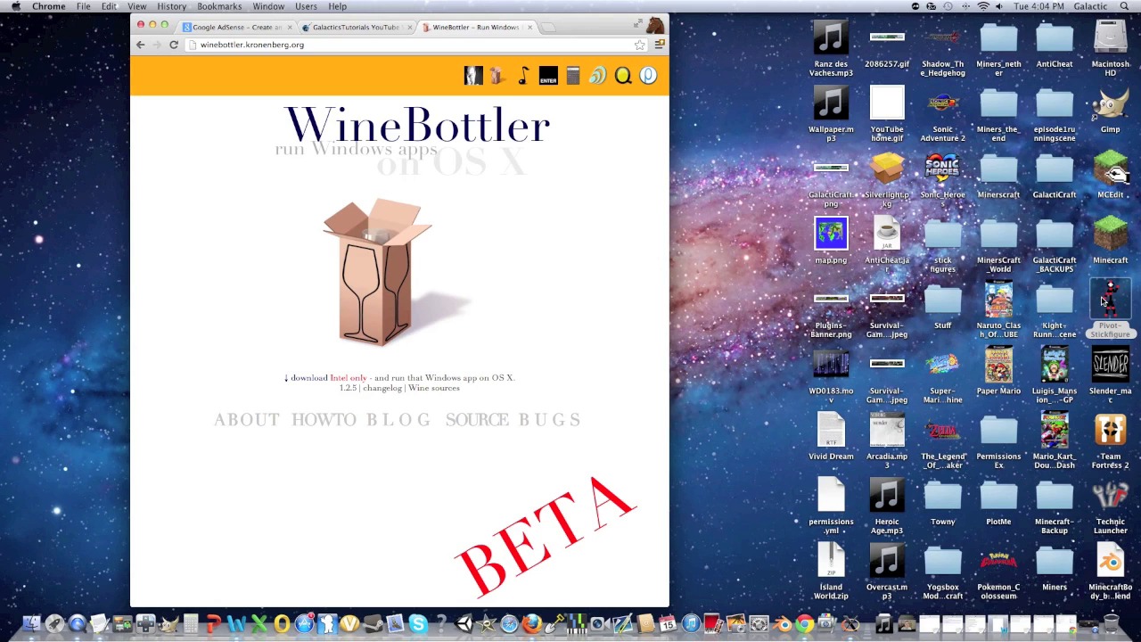
{"action": "left_click", "coordinate": [310, 379]}
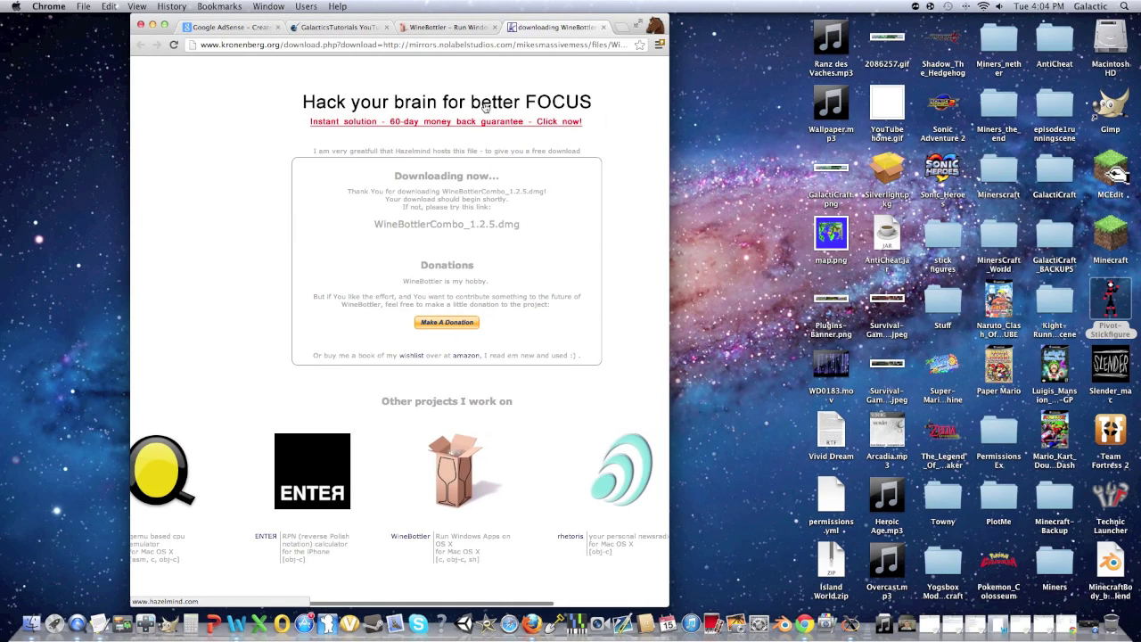
{"action": "scroll", "coordinate": [486, 105], "scroll_direction": "left", "scroll_amount": 3}
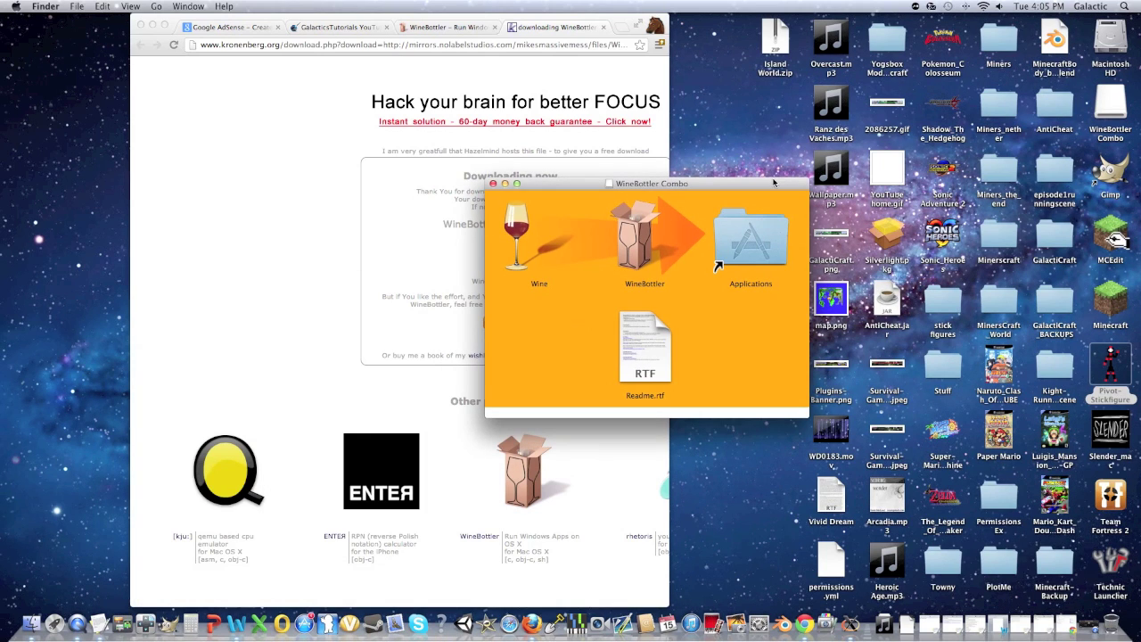
Try to copy Wine and WineBottler from the WineBottler Combo disk image into the Applications folder.
{"action": "left_click", "coordinate": [510, 228]}
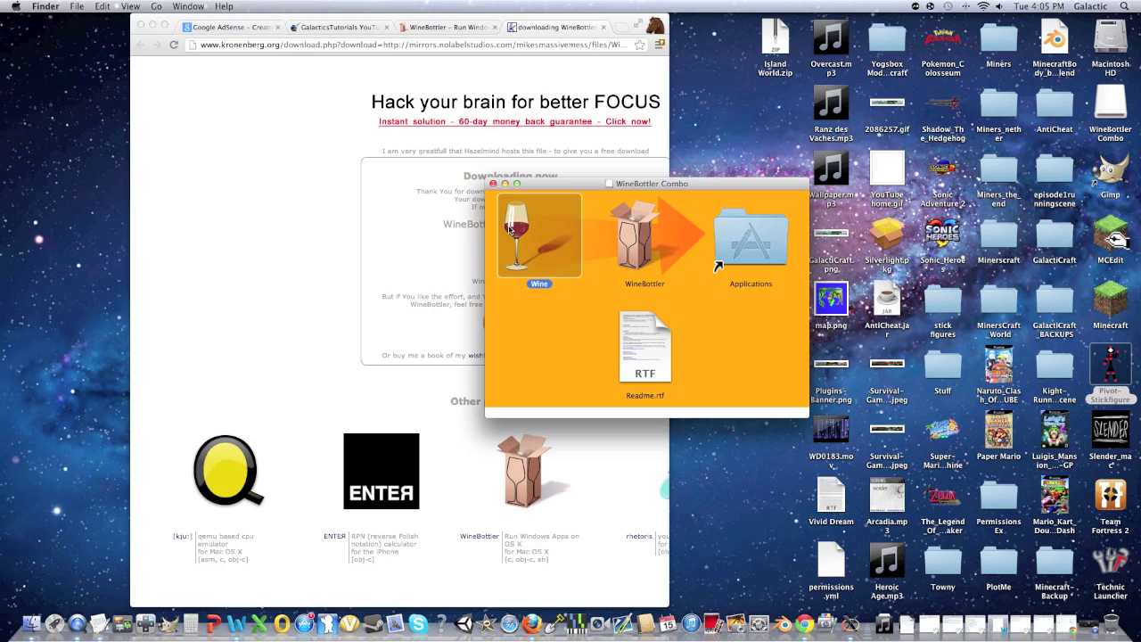
{"action": "left_click_drag", "start_coordinate": [510, 229], "coordinate": [739, 229]}
{"action": "left_click_drag", "start_coordinate": [634, 237], "coordinate": [622, 259]}
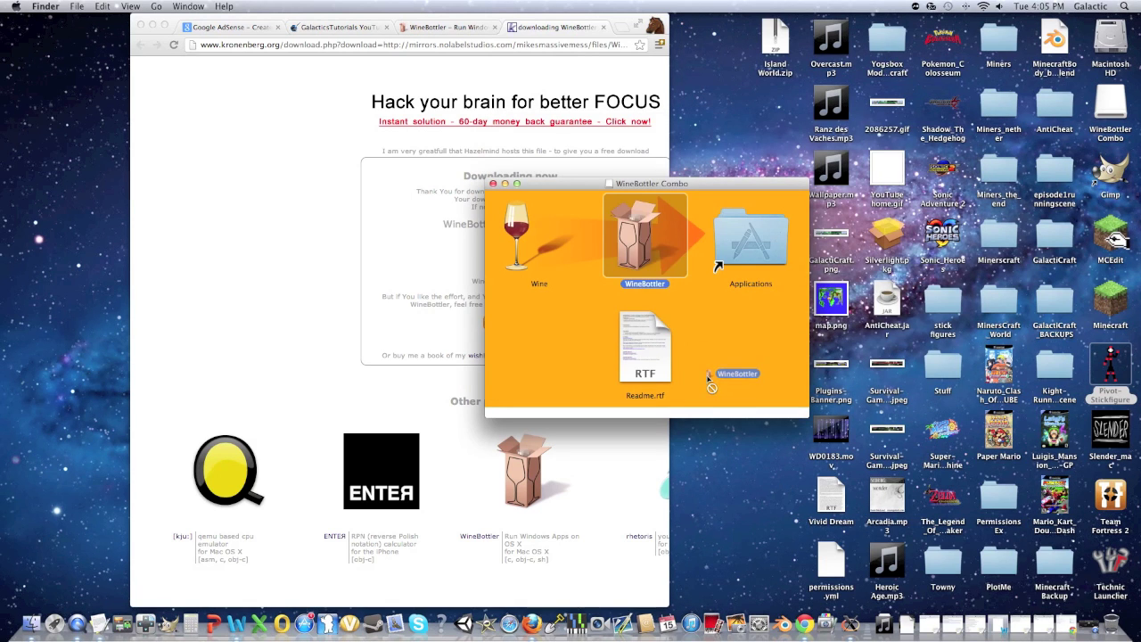
Look through the Applications folder for Wine and WineBottler, and close the folder.
{"action": "double_click", "coordinate": [751, 233]}
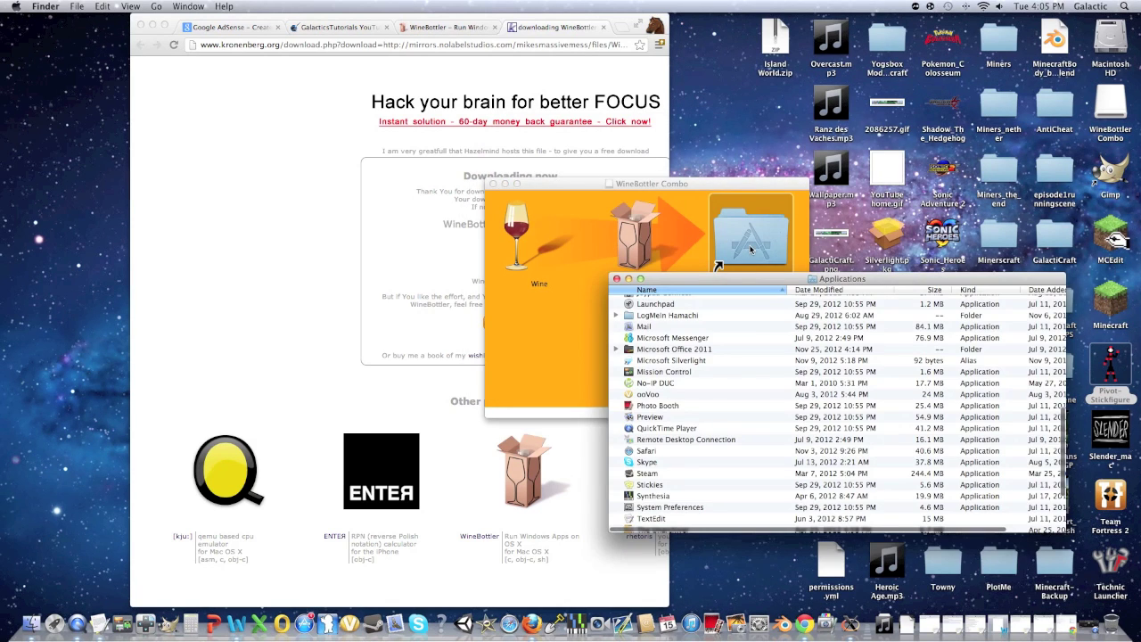
{"action": "scroll", "coordinate": [675, 443], "scroll_direction": "down", "scroll_amount": 5}
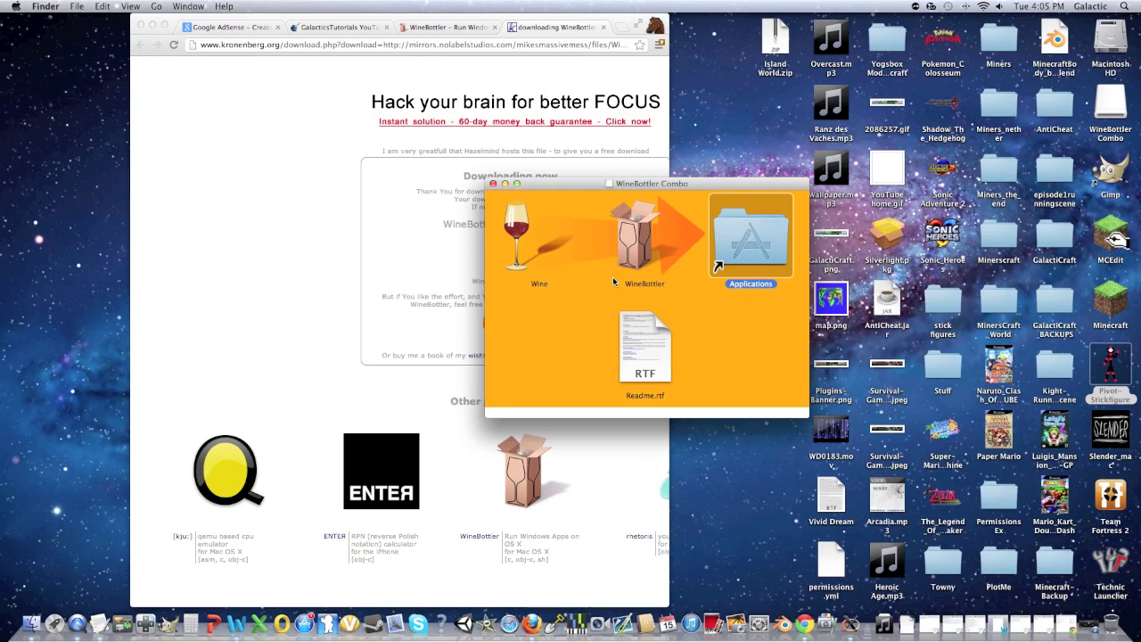
{"action": "left_click", "coordinate": [616, 279]}
{"action": "left_click", "coordinate": [515, 236]}
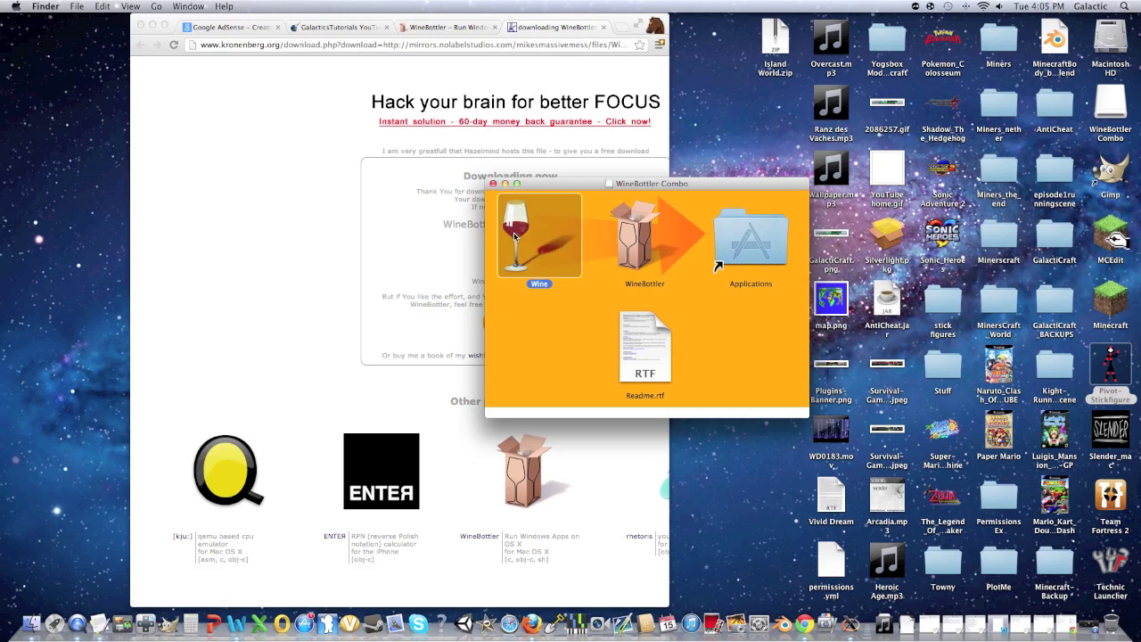
Launch Wine and WineBottler from the Applications folder and let WineBottler check for updates automatically.
{"action": "double_click", "coordinate": [717, 255]}
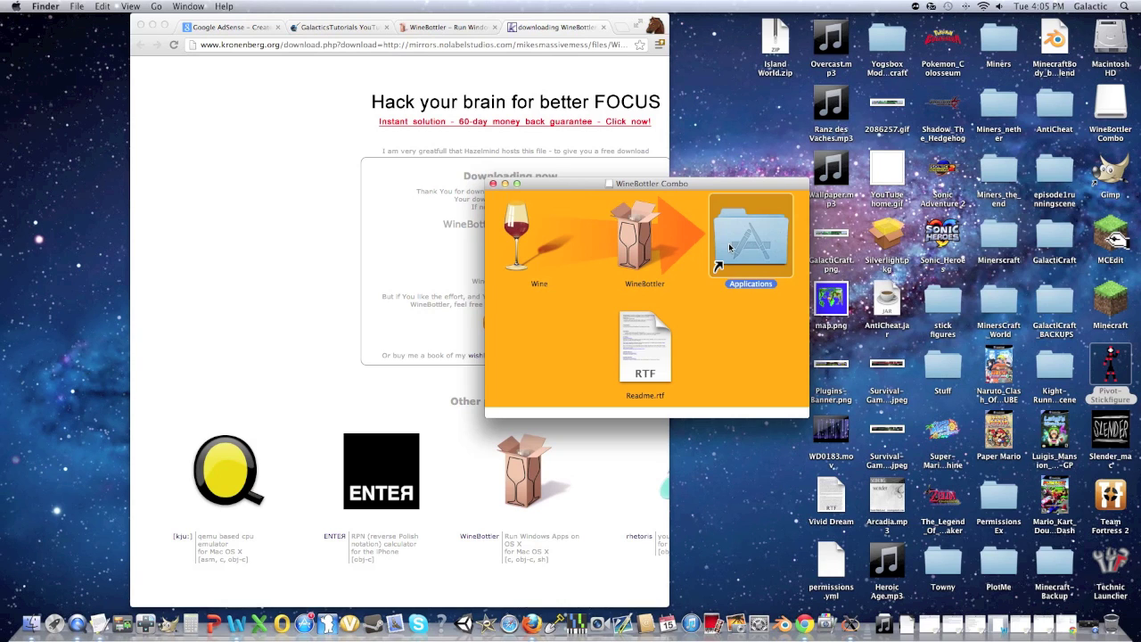
{"action": "double_click", "coordinate": [641, 493]}
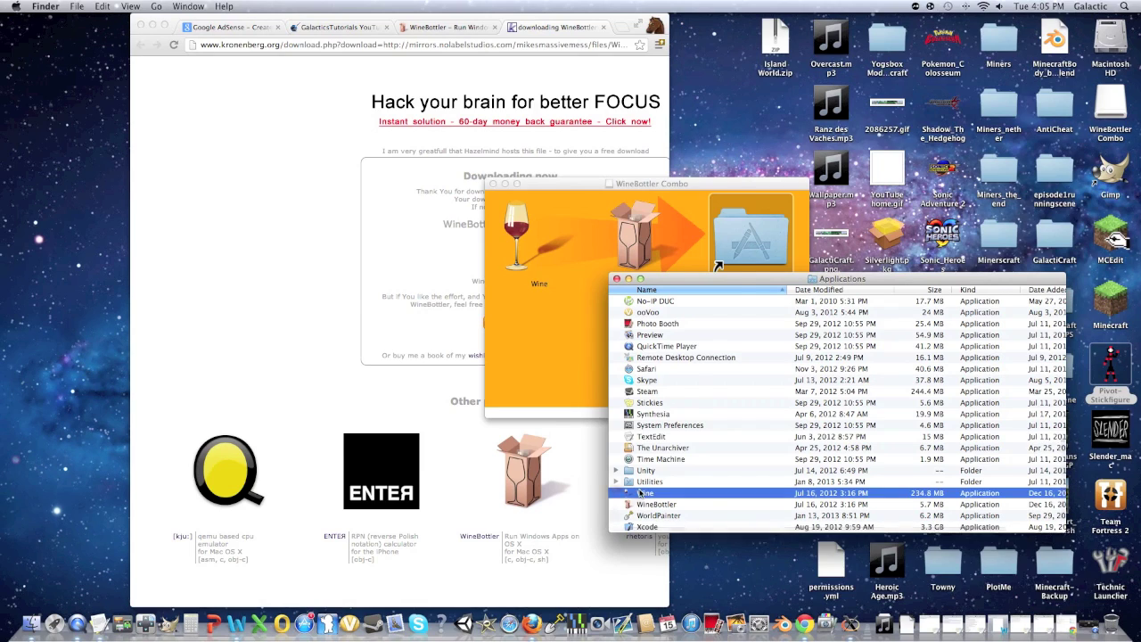
{"action": "left_click", "coordinate": [656, 504]}
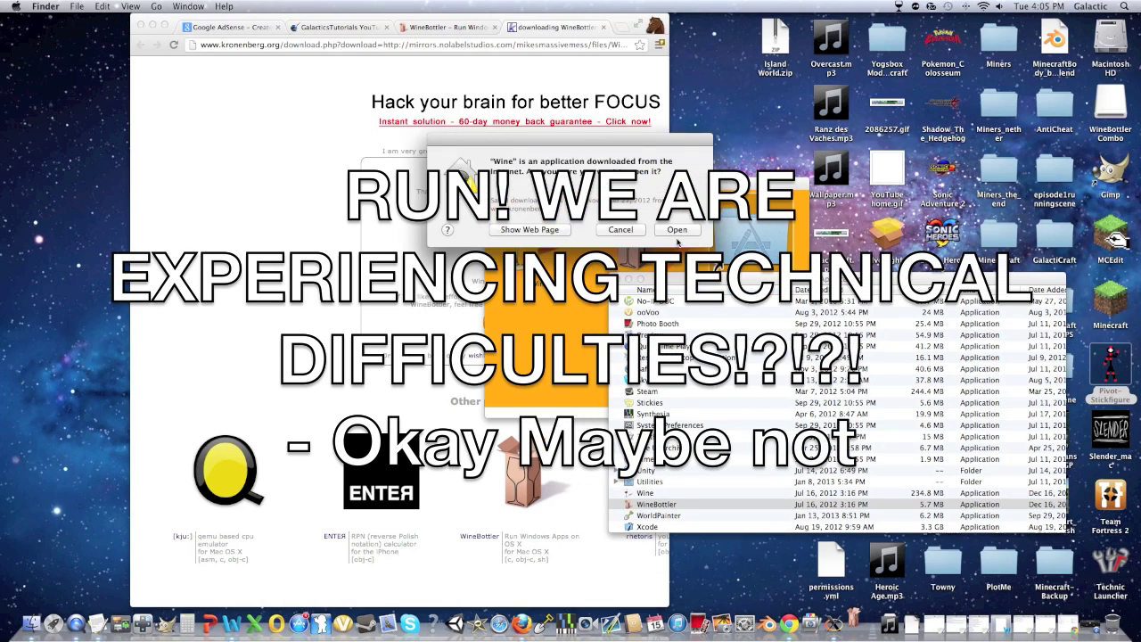
{"action": "key", "text": "Return"}
{"action": "key", "text": "Return"}
{"action": "left_click", "coordinate": [617, 279]}
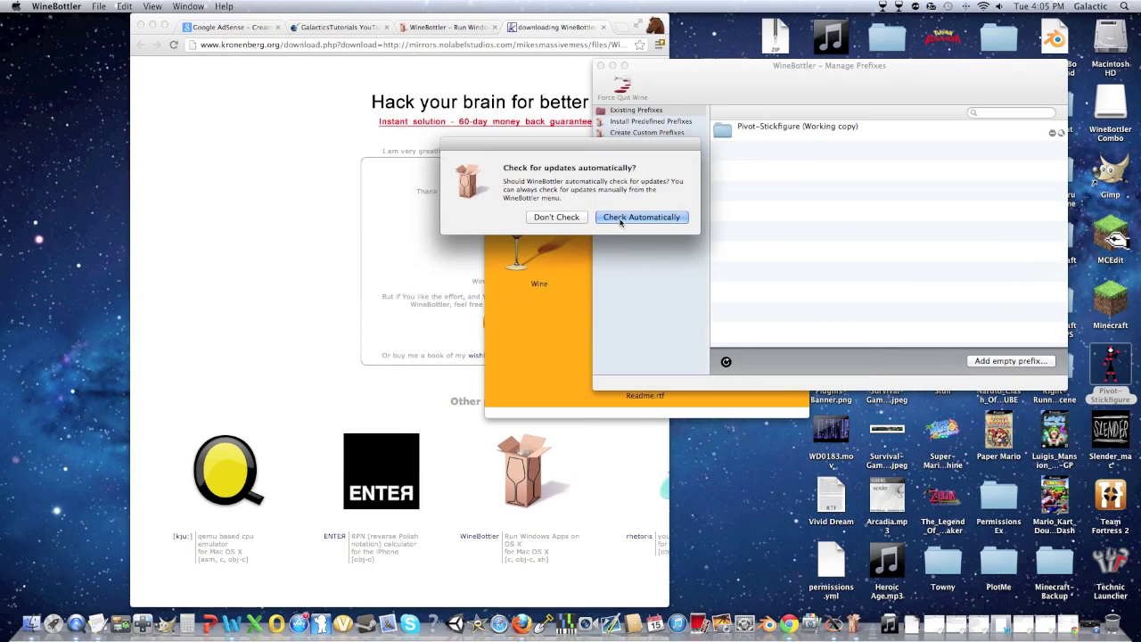
{"action": "left_click", "coordinate": [621, 222]}
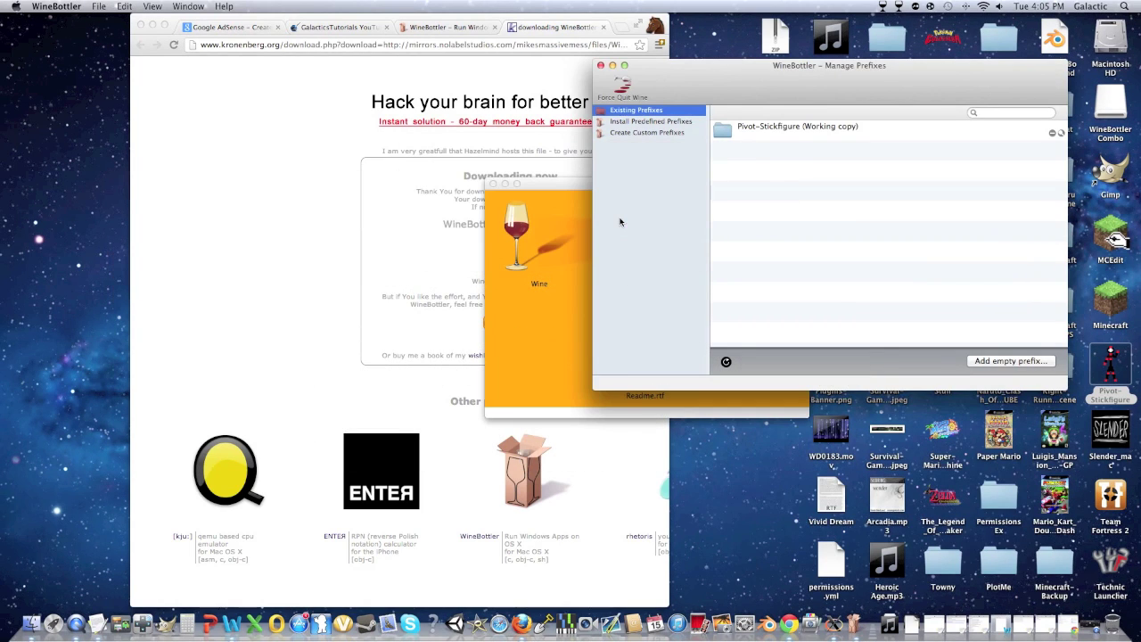
Close the WineBottler Combo window, view WineBottler's predefined and custom prefix sections, and close its window.
{"action": "left_click_drag", "start_coordinate": [729, 87], "coordinate": [458, 218]}
{"action": "left_click", "coordinate": [493, 184]}
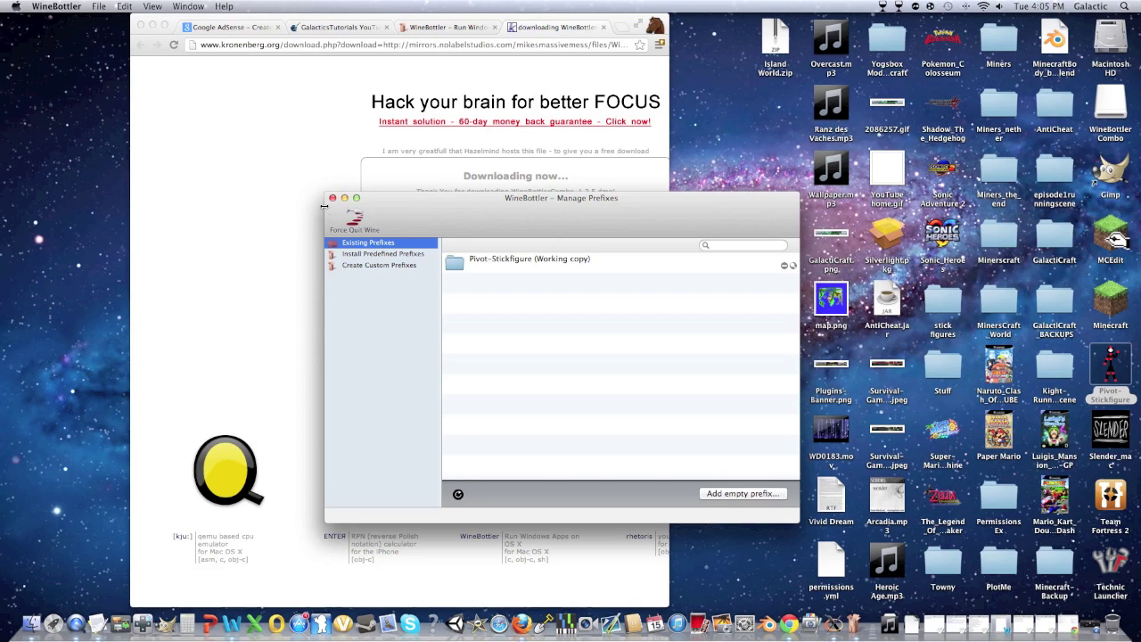
{"action": "left_click", "coordinate": [350, 254]}
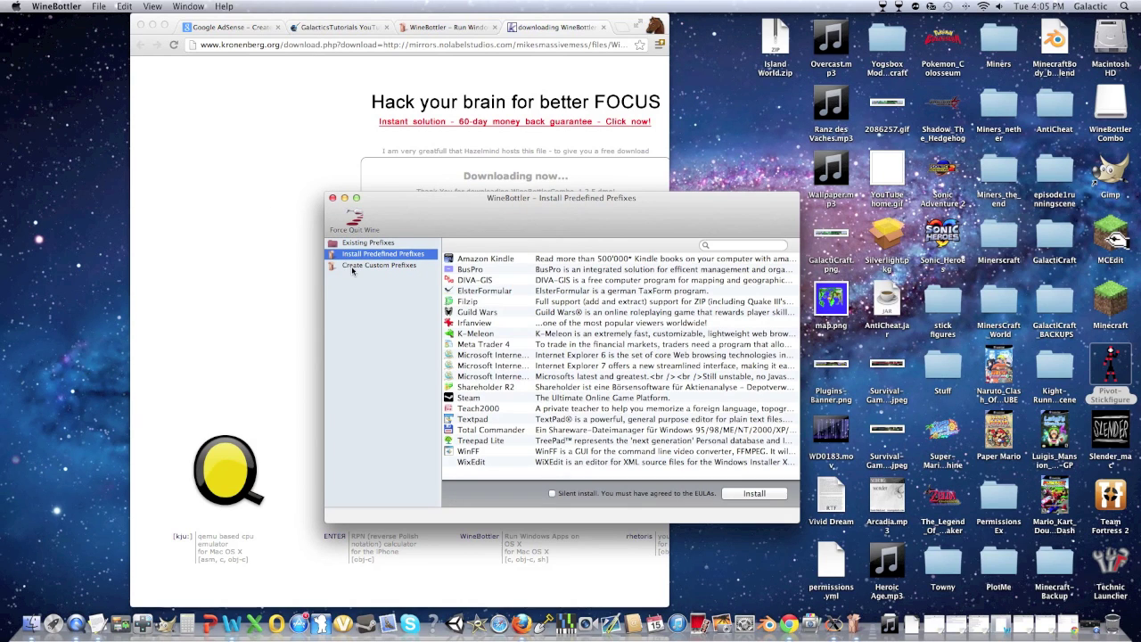
{"action": "left_click", "coordinate": [353, 266]}
{"action": "key", "text": "Up"}
{"action": "left_click", "coordinate": [332, 198]}
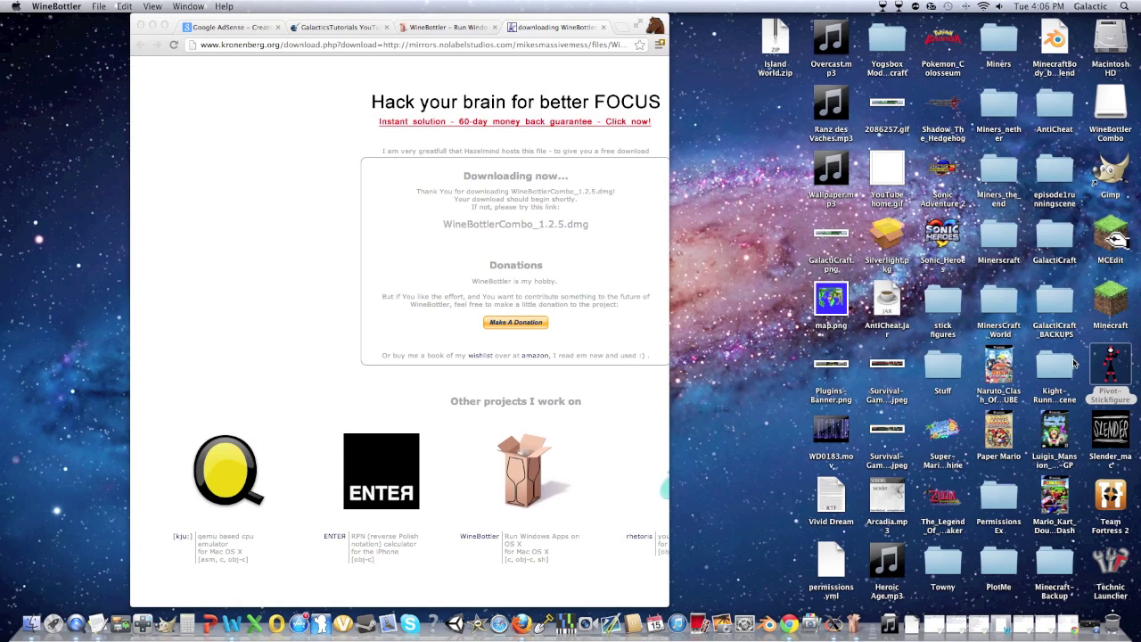
Launch the Pivot-Stickfigure application from the desktop and move its window beside the browser.
{"action": "mouse_move", "coordinate": [1122, 403]}
{"action": "left_mouse_down"}
{"action": "mouse_move", "coordinate": [806, 278]}
{"action": "mouse_move", "coordinate": [1123, 399]}
{"action": "left_mouse_up"}
{"action": "left_click", "coordinate": [1124, 396]}
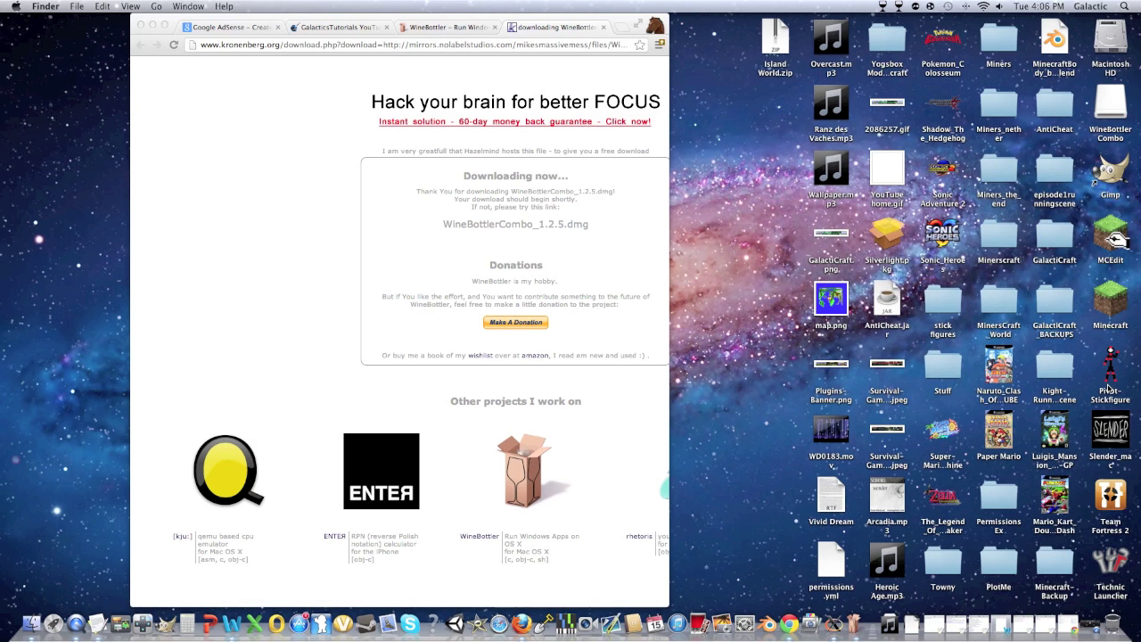
{"action": "double_click", "coordinate": [1110, 379]}
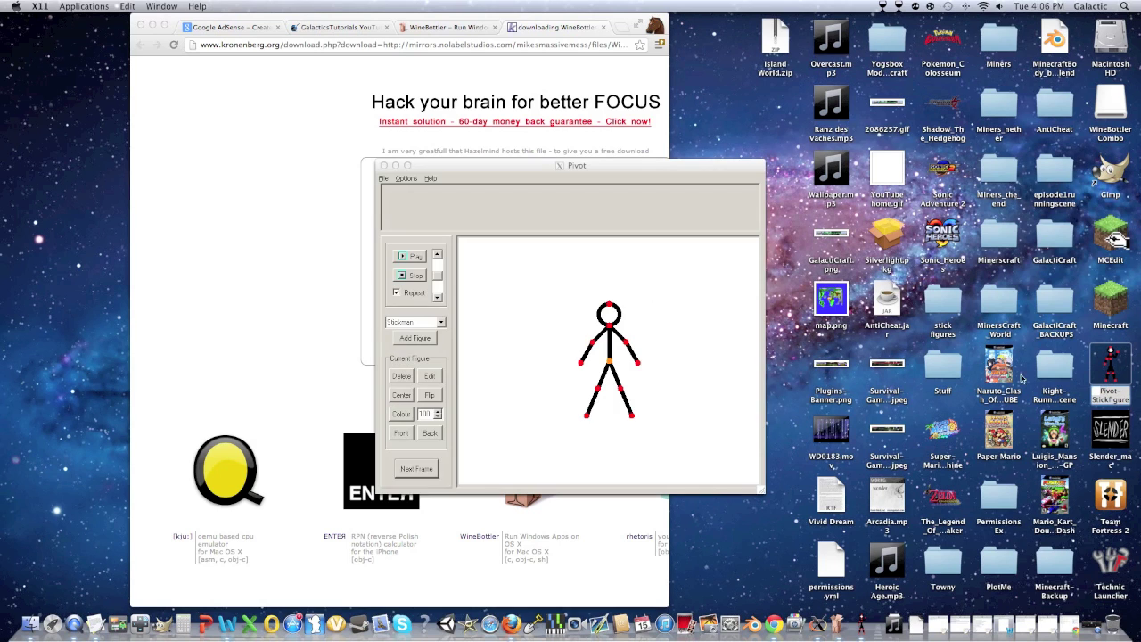
{"action": "left_click_drag", "start_coordinate": [630, 163], "coordinate": [931, 117]}
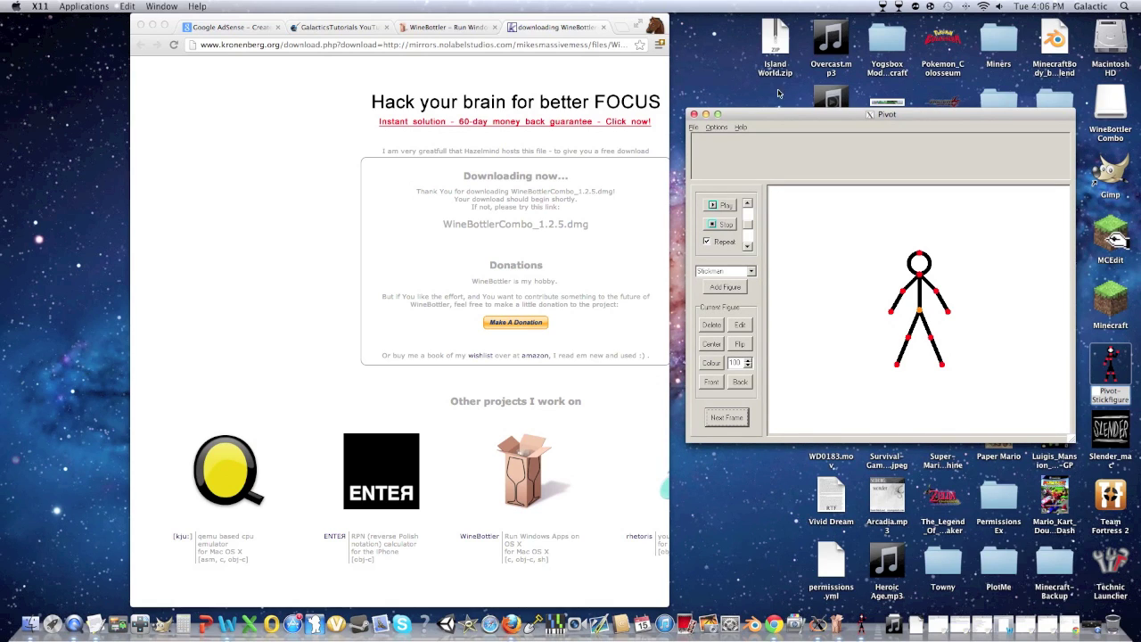
Raise one leg of the stick figure with a bent knee and capture five animation frames.
{"action": "left_click", "coordinate": [730, 85]}
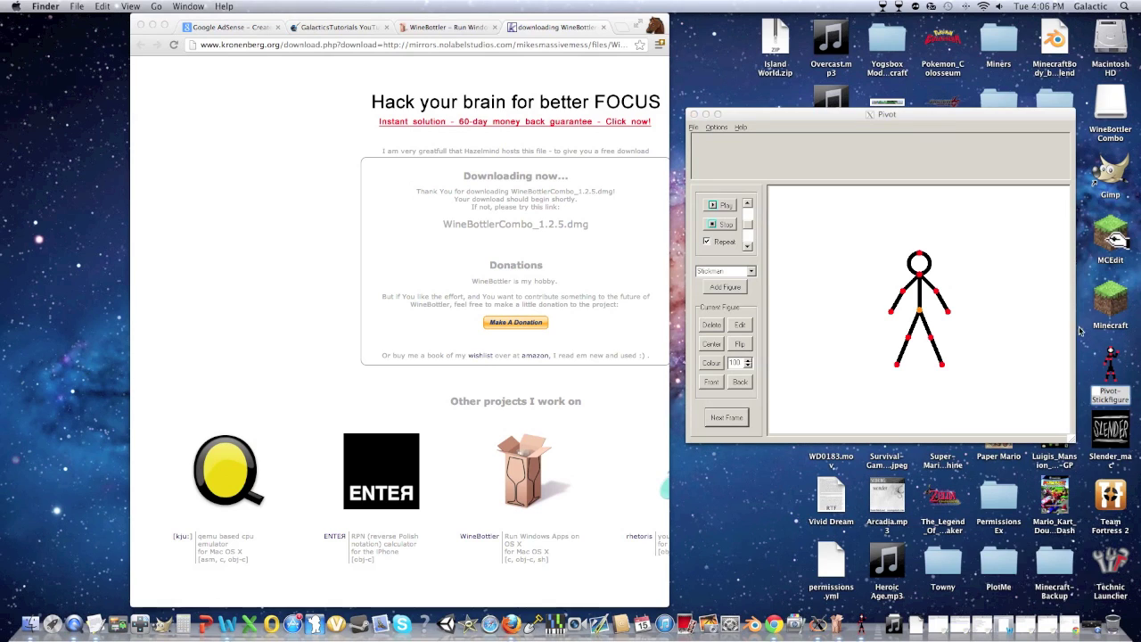
{"action": "left_click_drag", "start_coordinate": [1088, 348], "coordinate": [1088, 357]}
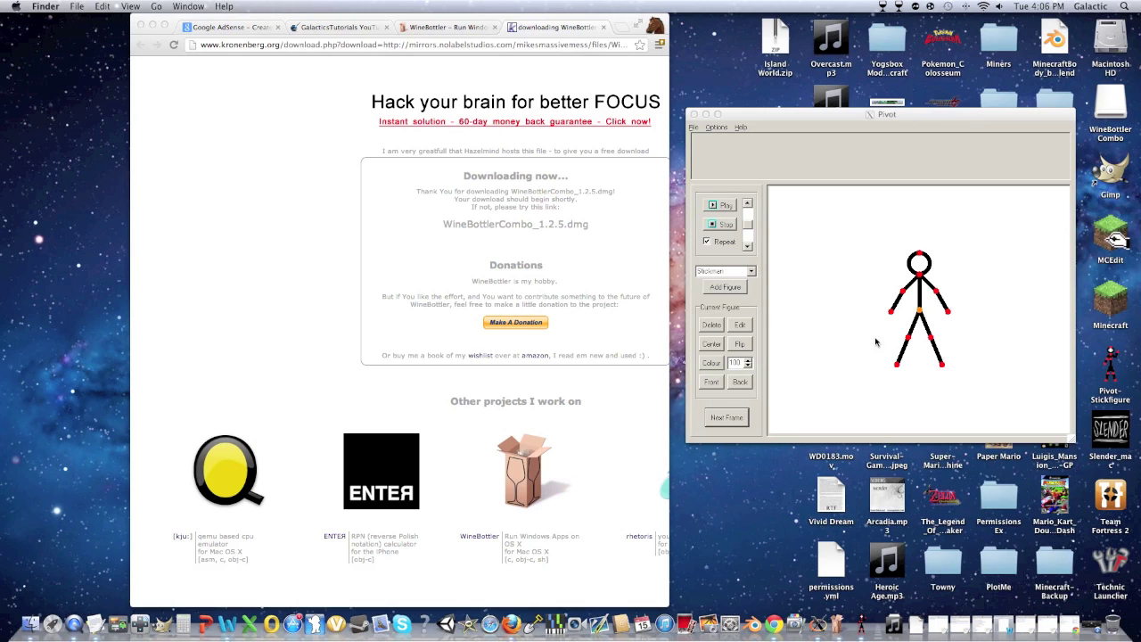
{"action": "left_click", "coordinate": [928, 335]}
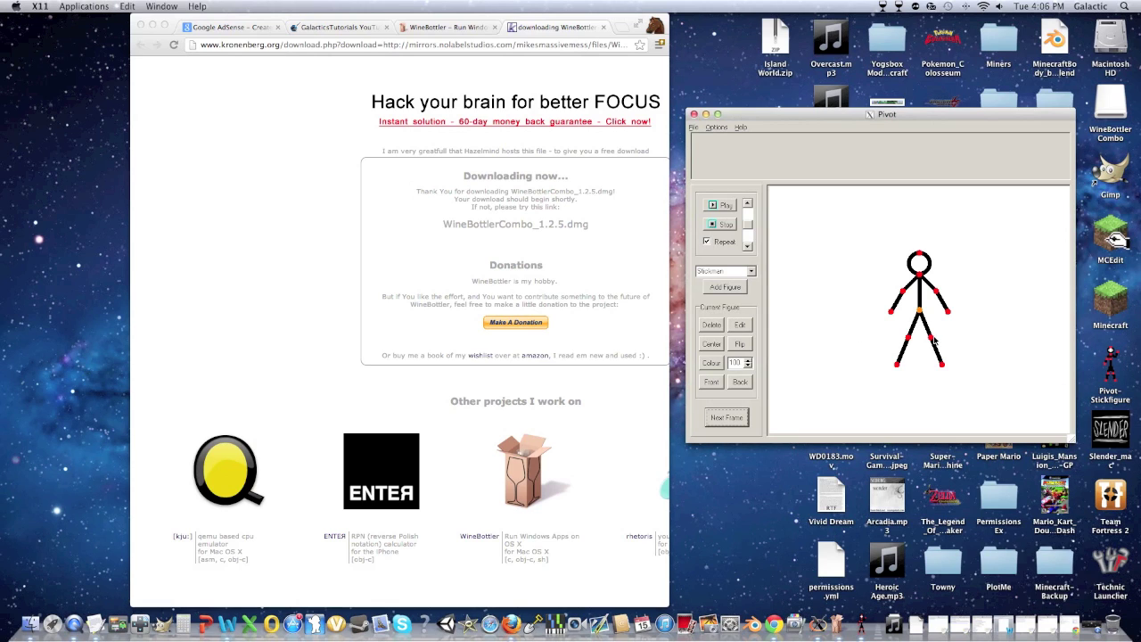
{"action": "mouse_move", "coordinate": [933, 339]}
{"action": "left_mouse_down"}
{"action": "mouse_move", "coordinate": [952, 330]}
{"action": "mouse_move", "coordinate": [948, 346]}
{"action": "left_mouse_up"}
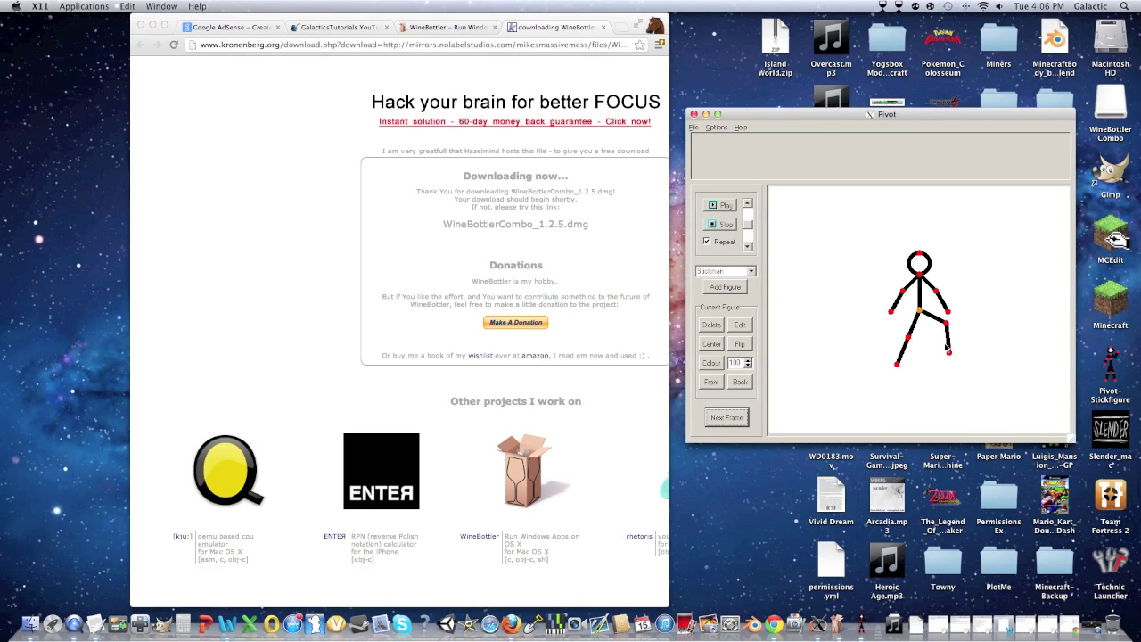
Start saving the animation and set the save location to the Documents folder inside My Documents.
{"action": "left_click", "coordinate": [693, 127]}
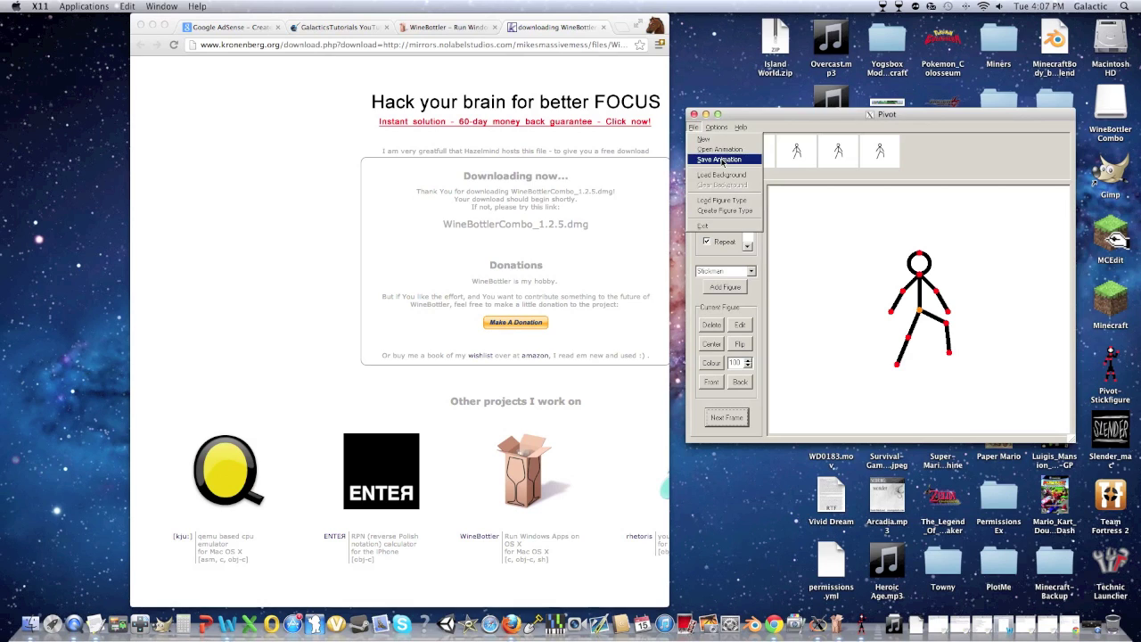
{"action": "left_click", "coordinate": [720, 159]}
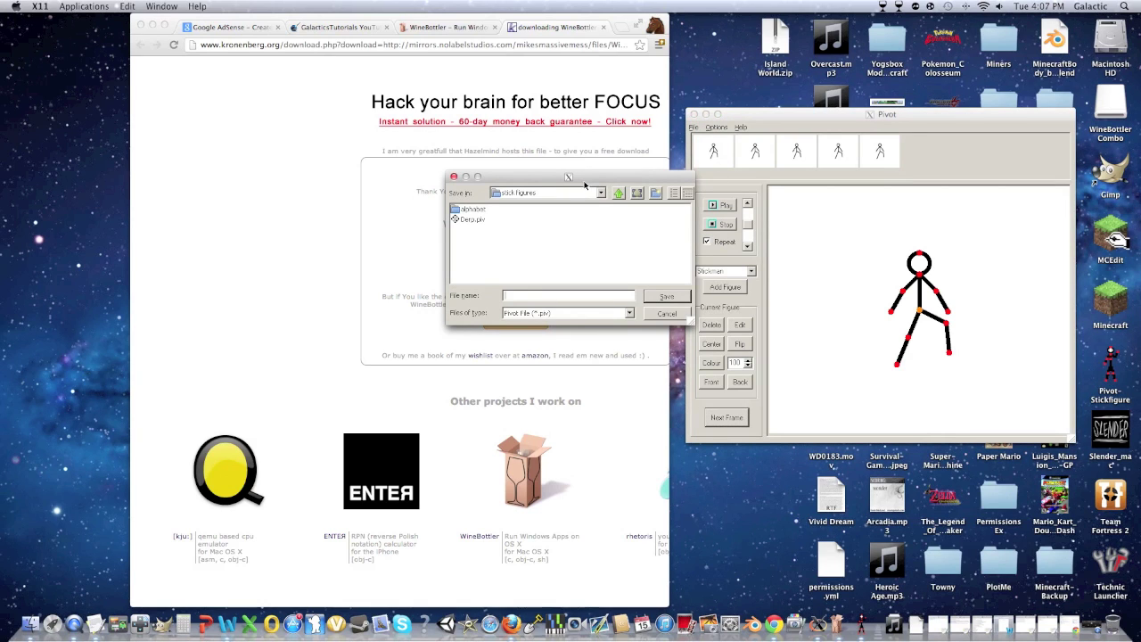
{"action": "left_click", "coordinate": [601, 193]}
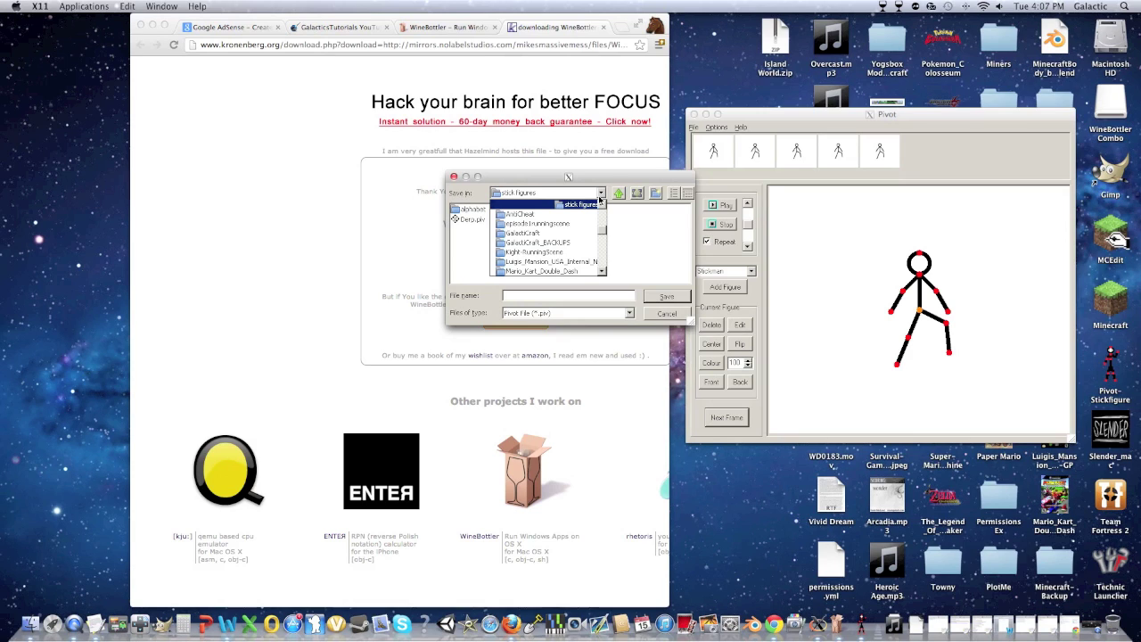
{"action": "scroll", "coordinate": [587, 224], "scroll_direction": "down", "scroll_amount": 5}
{"action": "scroll", "coordinate": [587, 224], "scroll_direction": "up", "scroll_amount": 8}
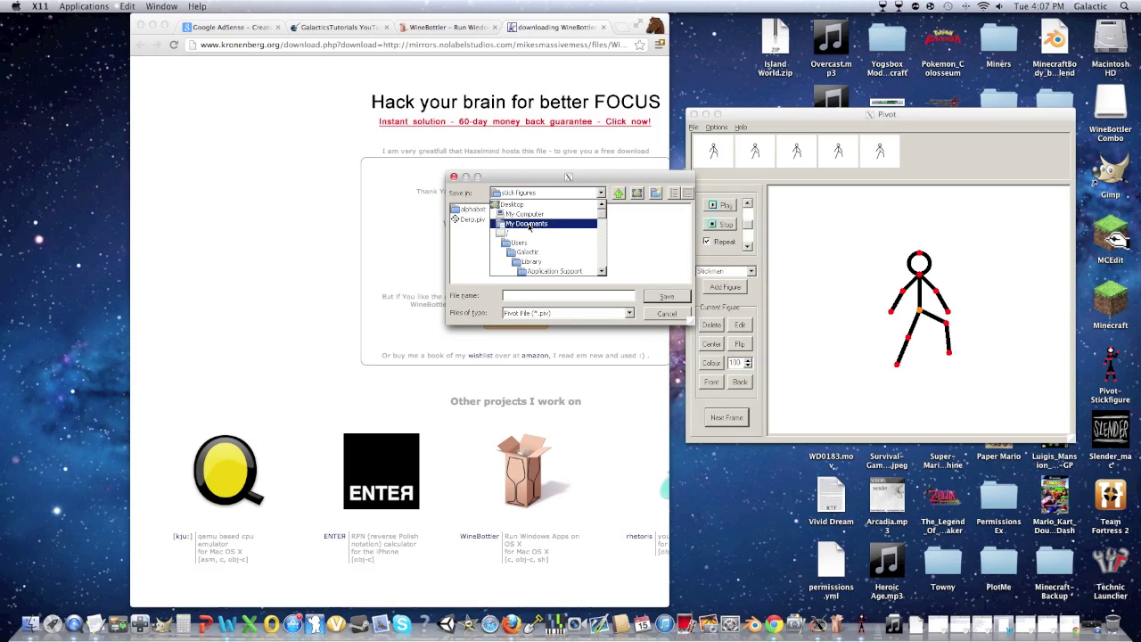
{"action": "scroll", "coordinate": [530, 226], "scroll_direction": "down", "scroll_amount": 3}
{"action": "scroll", "coordinate": [530, 227], "scroll_direction": "up", "scroll_amount": 3}
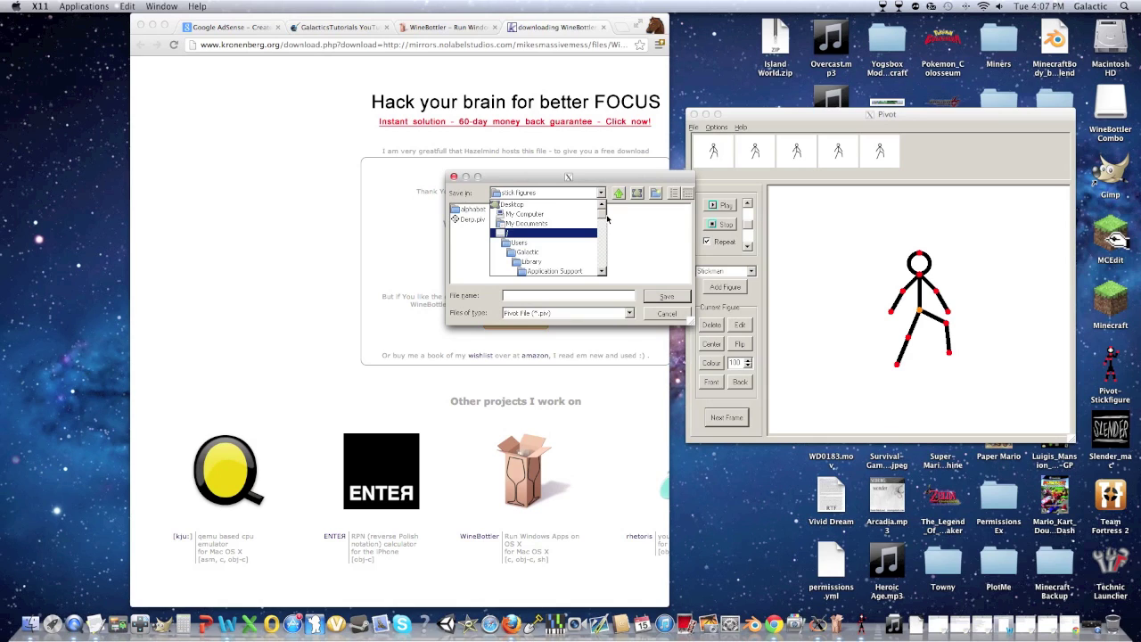
{"action": "left_click_drag", "start_coordinate": [606, 217], "coordinate": [604, 224]}
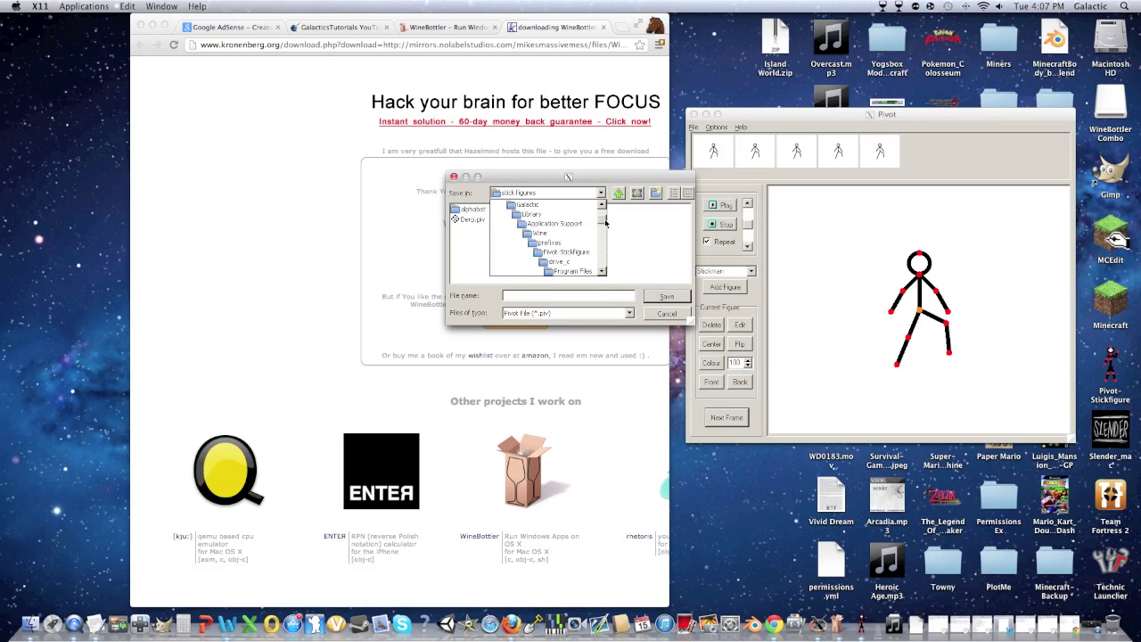
{"action": "scroll", "coordinate": [604, 222], "scroll_direction": "up", "scroll_amount": 3}
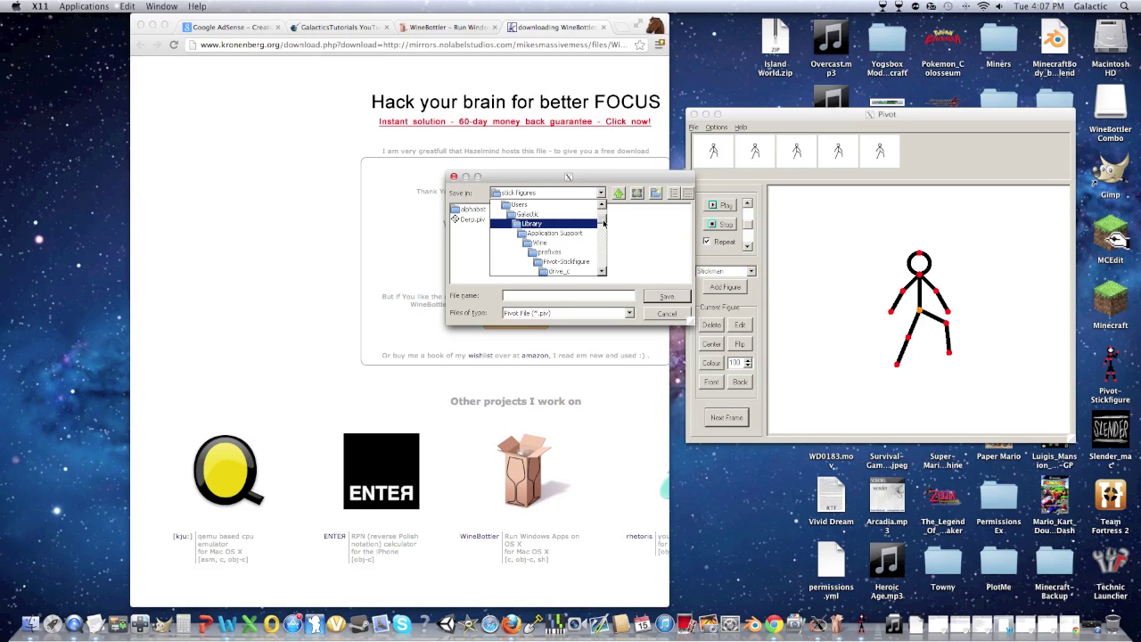
{"action": "scroll", "coordinate": [589, 225], "scroll_direction": "down", "scroll_amount": 2}
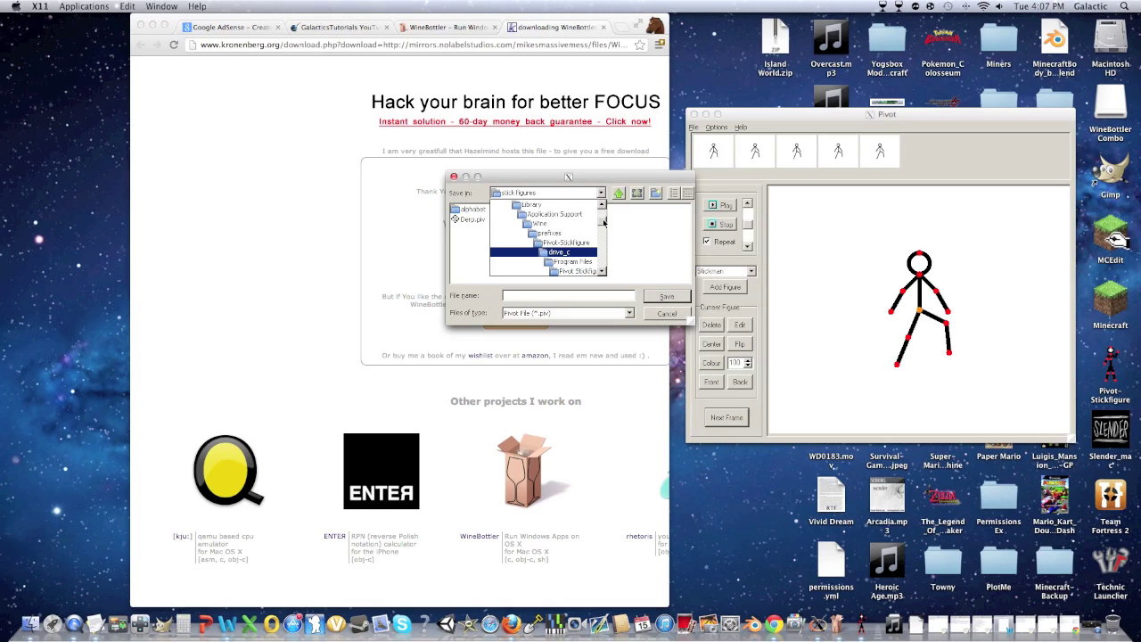
{"action": "scroll", "coordinate": [604, 222], "scroll_direction": "down", "scroll_amount": 3}
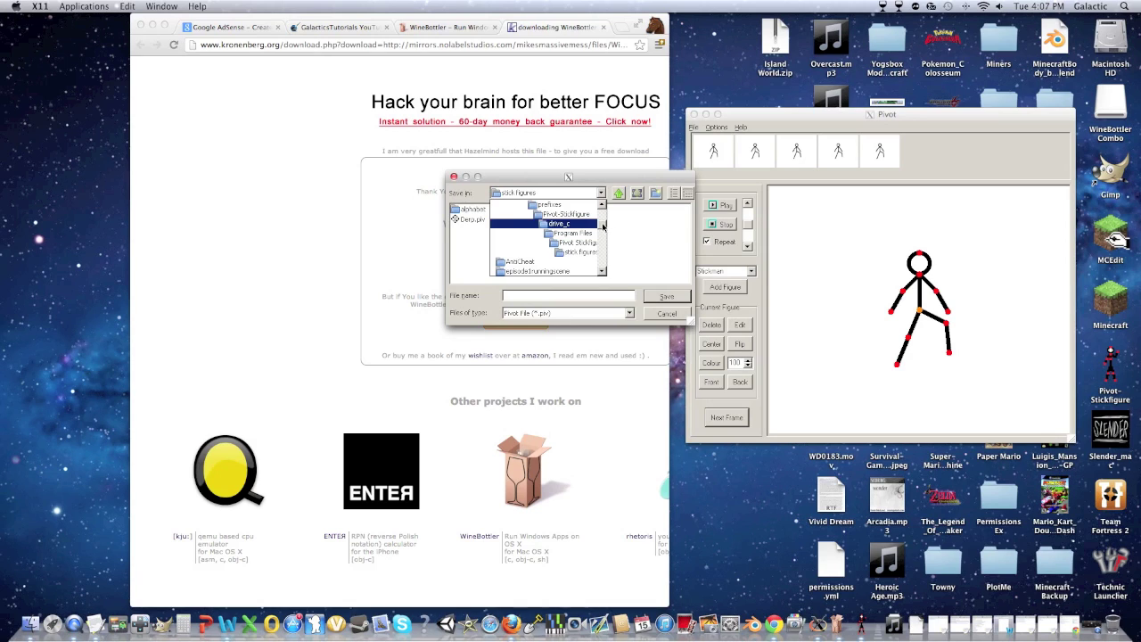
{"action": "scroll", "coordinate": [604, 226], "scroll_direction": "up", "scroll_amount": 5}
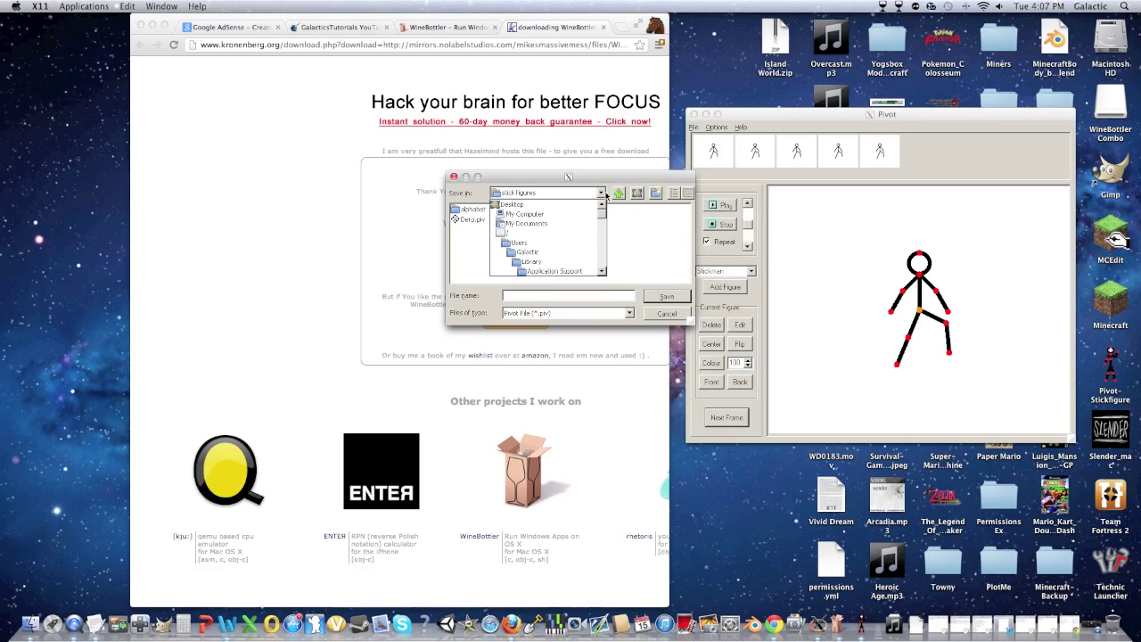
{"action": "left_click", "coordinate": [553, 224]}
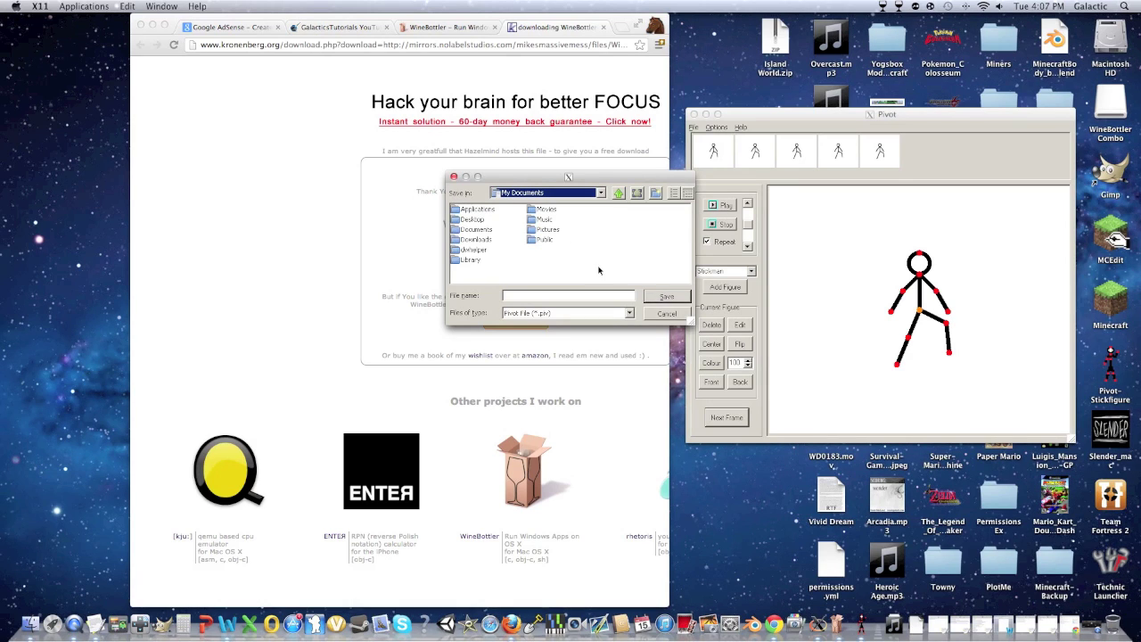
{"action": "left_click", "coordinate": [469, 230]}
{"action": "double_click", "coordinate": [470, 230]}
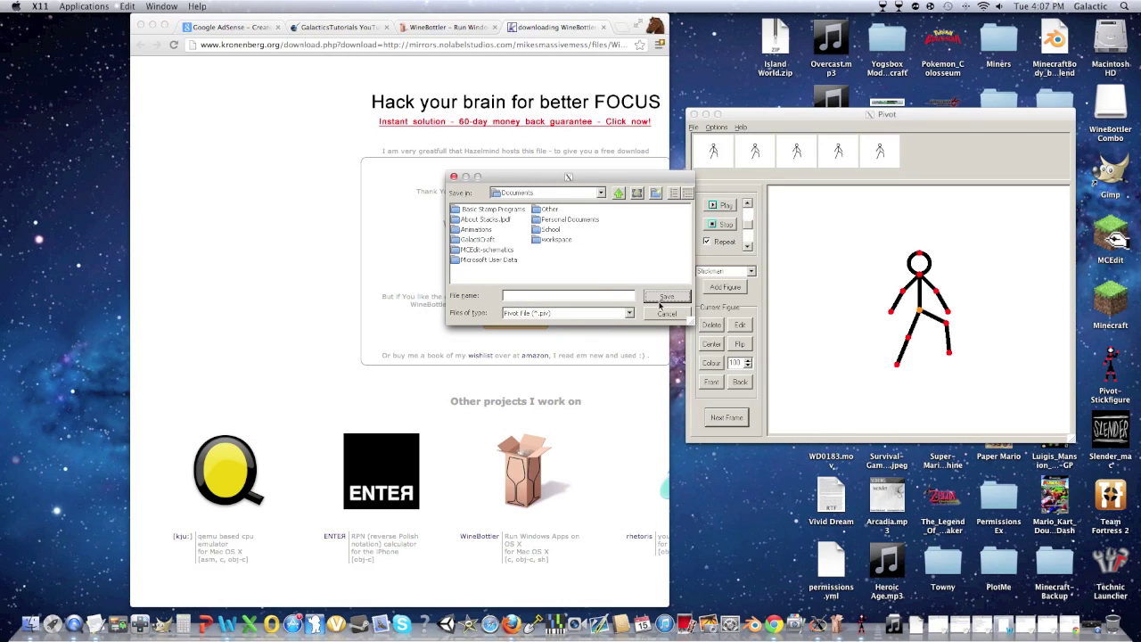
Name the animation file asdf and save it as a Pivot file.
{"action": "left_click", "coordinate": [582, 295]}
{"action": "type", "text": "walk"}
{"action": "left_click", "coordinate": [655, 301]}
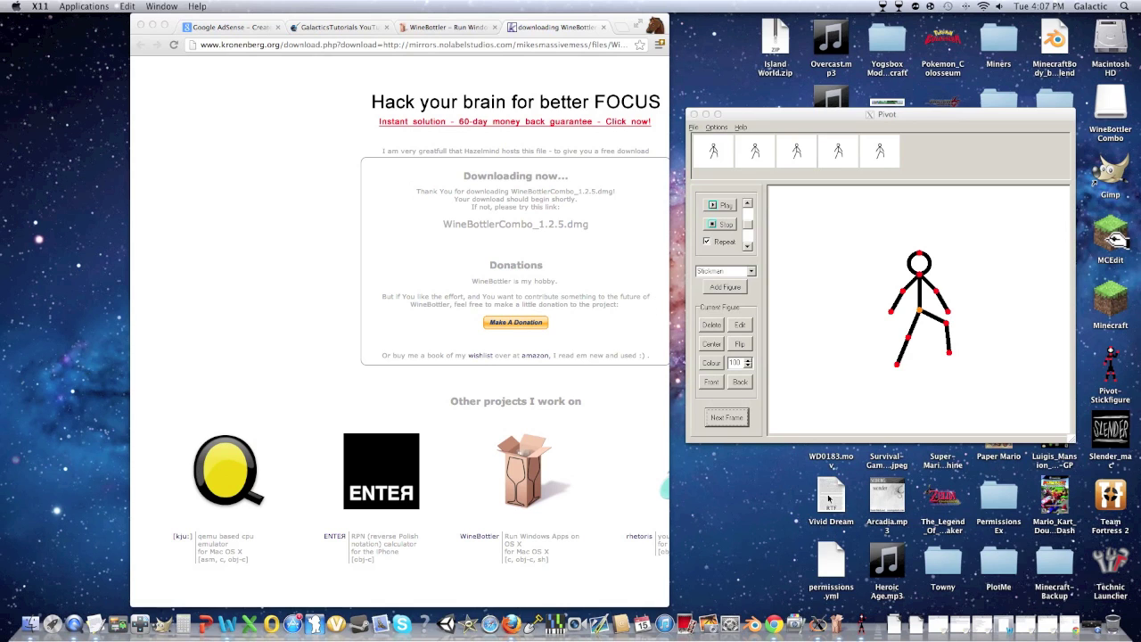
Browse the Mac's Documents stack for the saved asdf.piv file and try to open it.
{"action": "left_click", "coordinate": [899, 617]}
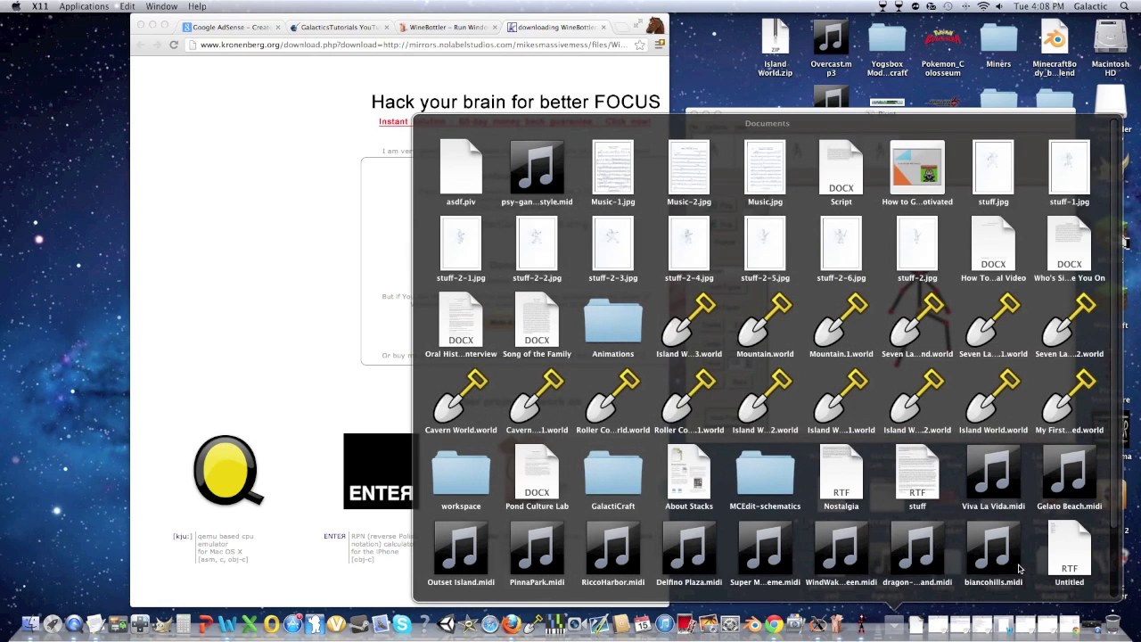
{"action": "scroll", "coordinate": [1069, 554], "scroll_direction": "down", "scroll_amount": 2}
{"action": "scroll", "coordinate": [1069, 555], "scroll_direction": "up", "scroll_amount": 2}
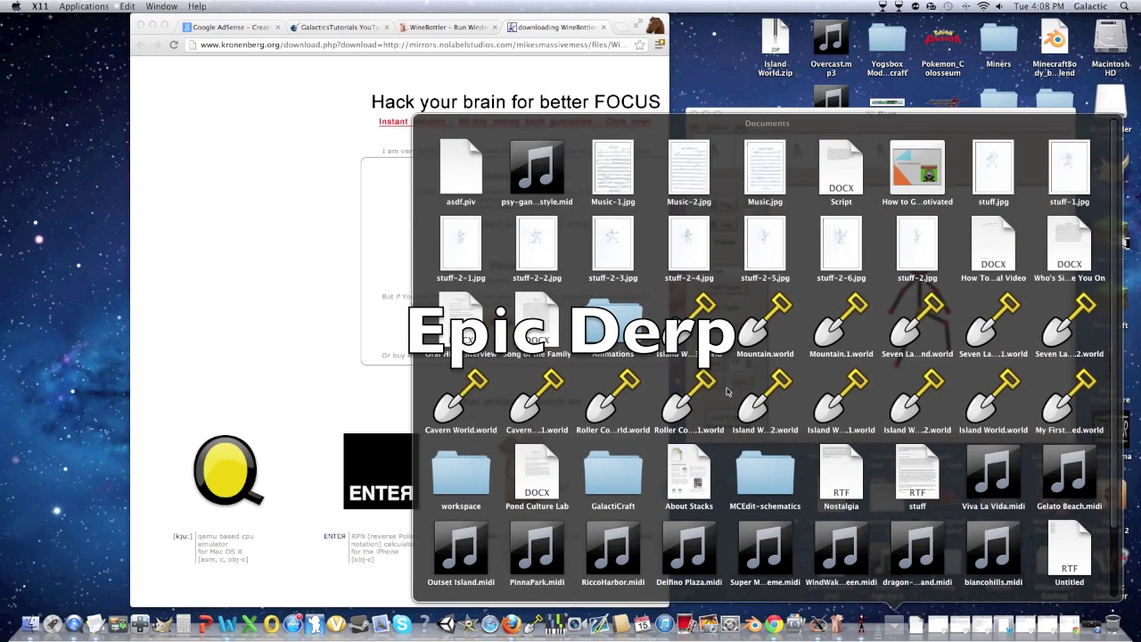
{"action": "left_click", "coordinate": [478, 195]}
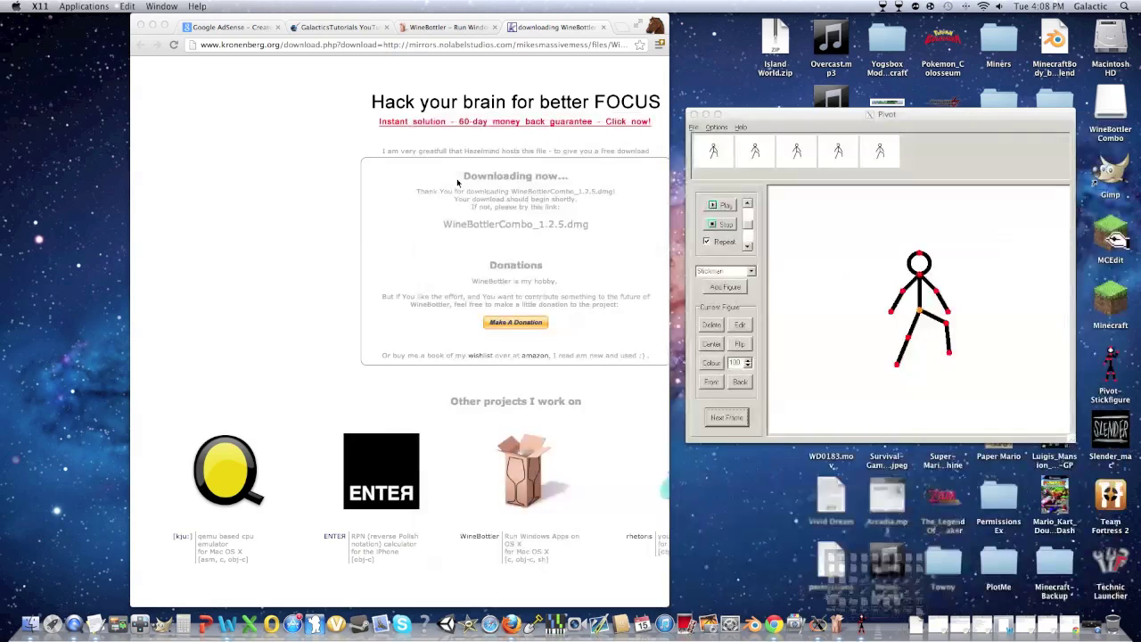
{"action": "left_click", "coordinate": [659, 213]}
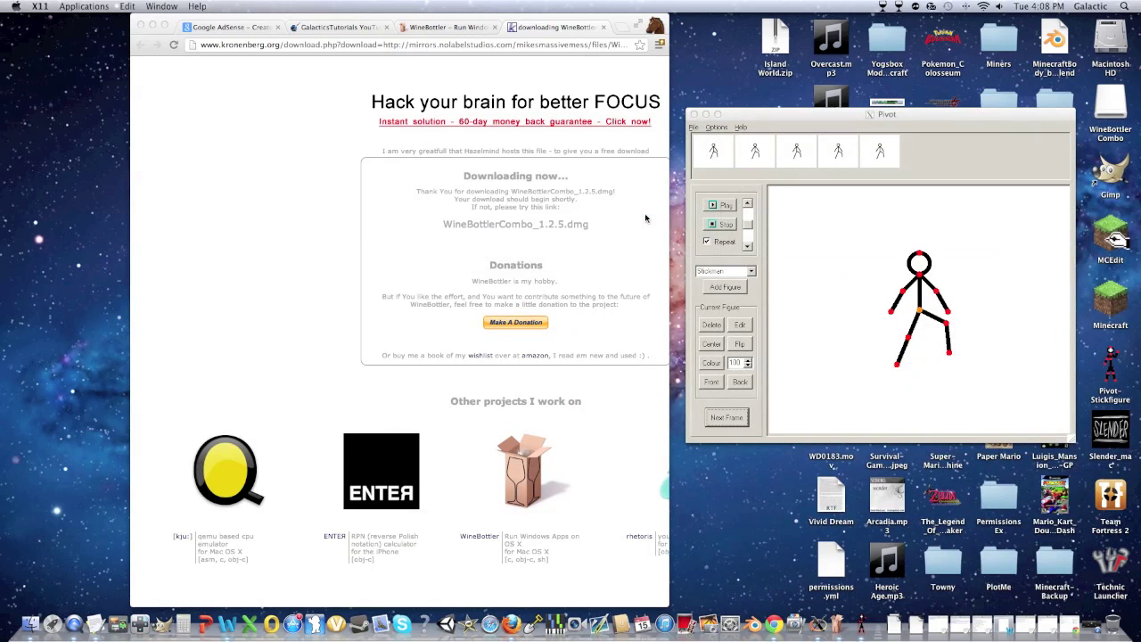
View Pivot's file commands and close the Pivot window.
{"action": "left_click", "coordinate": [693, 126]}
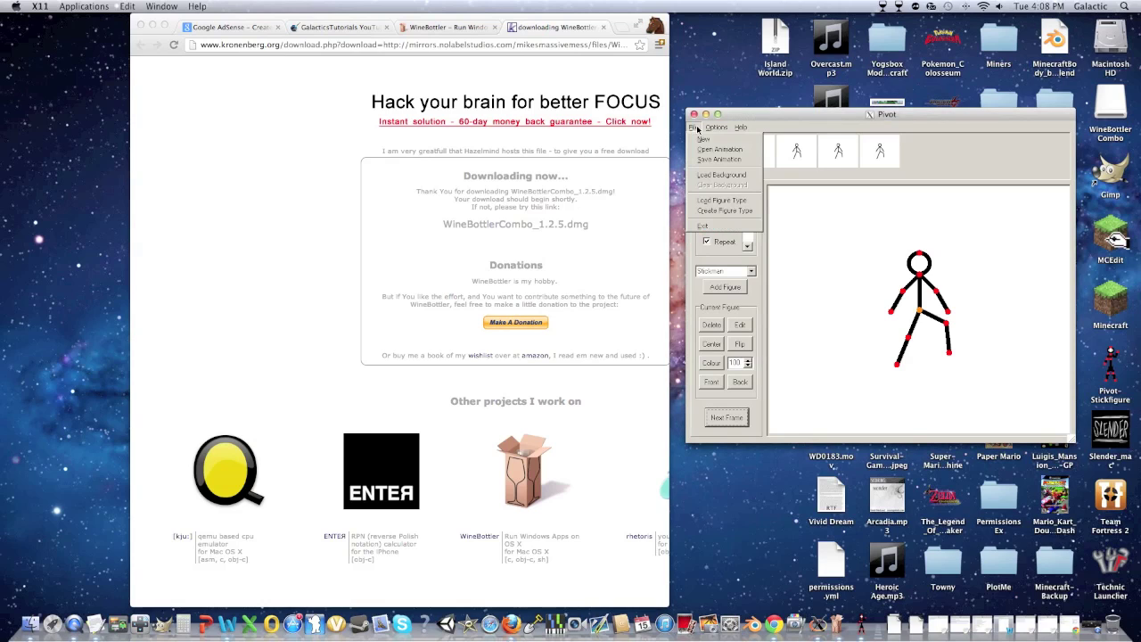
{"action": "left_click", "coordinate": [711, 200]}
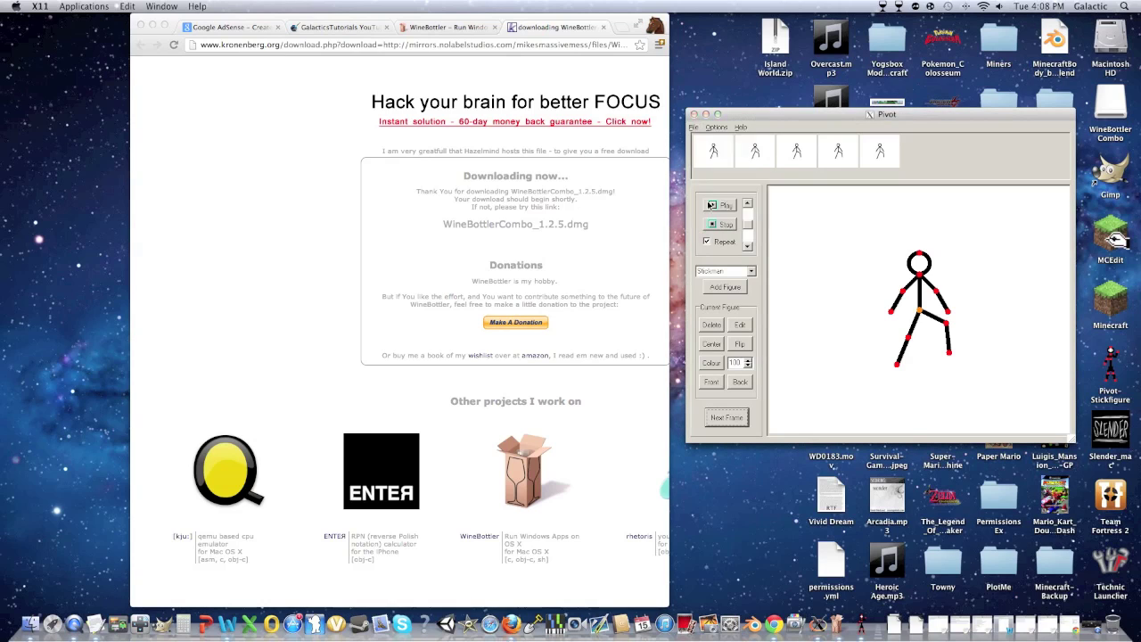
{"action": "key", "text": "Escape"}
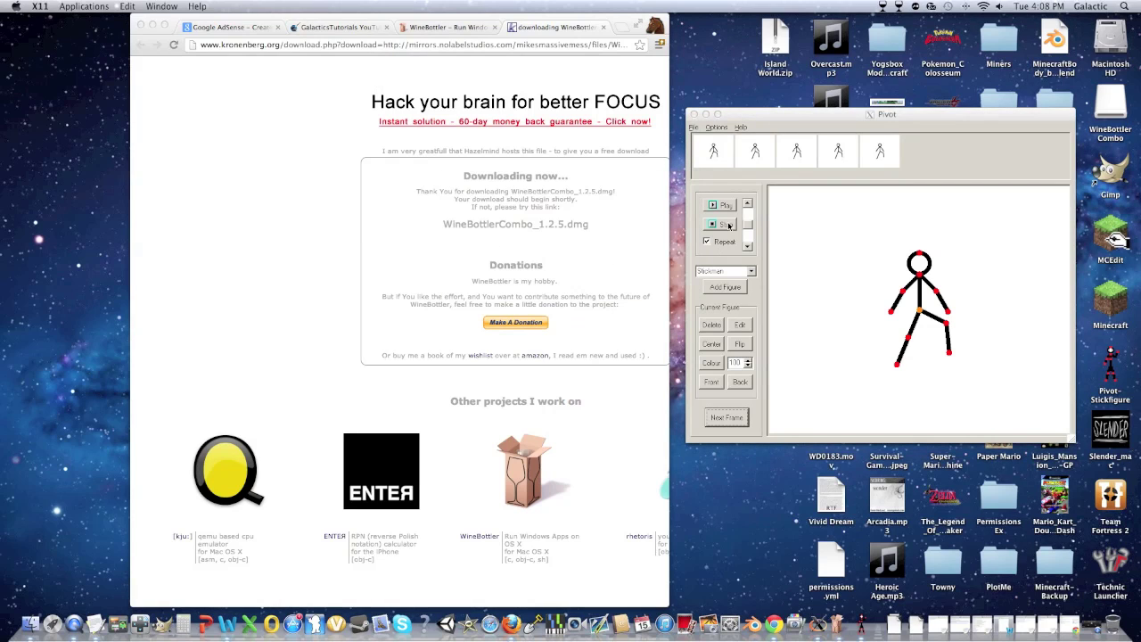
{"action": "left_click", "coordinate": [692, 114]}
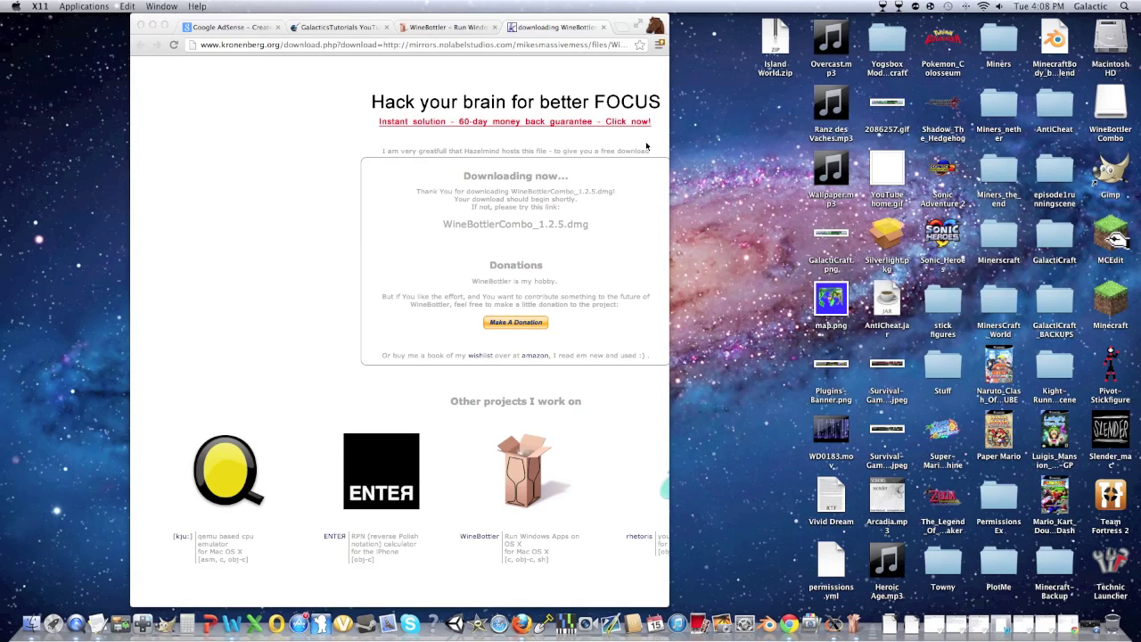